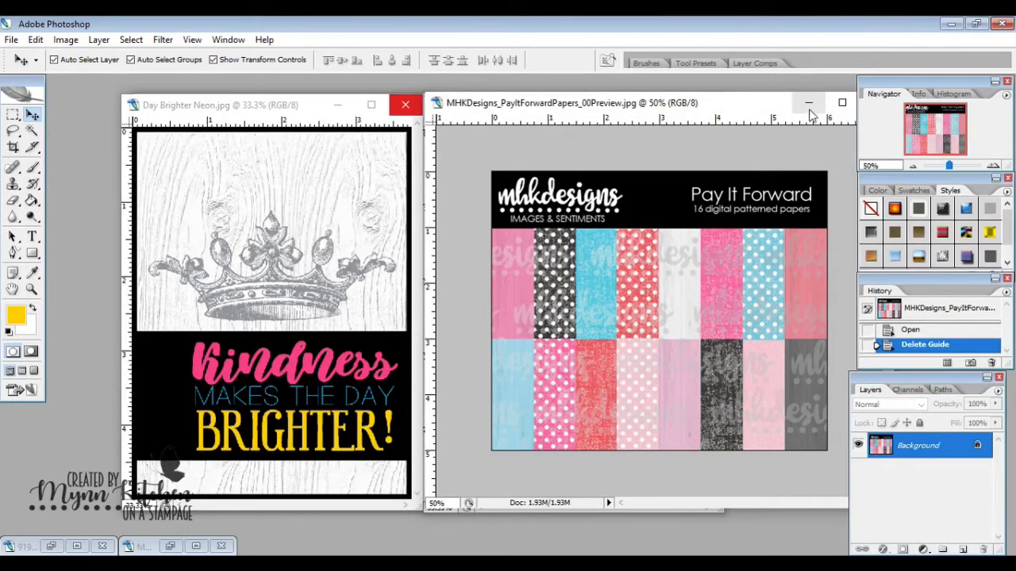
Minimize the Pay It Forward papers preview and close the Day Brighter Neon and Day Brighter Pastel images.
{"action": "left_click", "coordinate": [808, 104]}
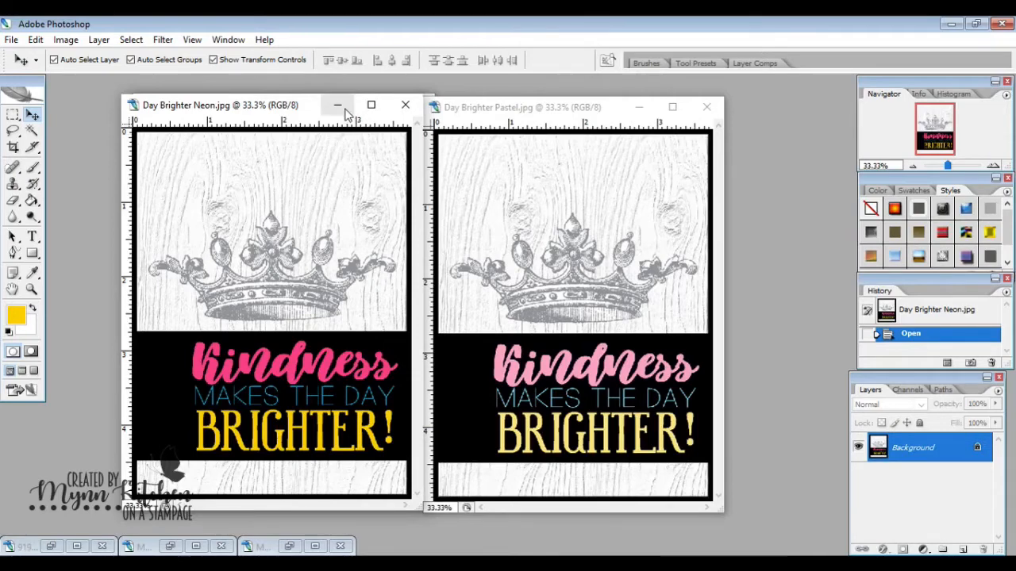
{"action": "left_click", "coordinate": [405, 107]}
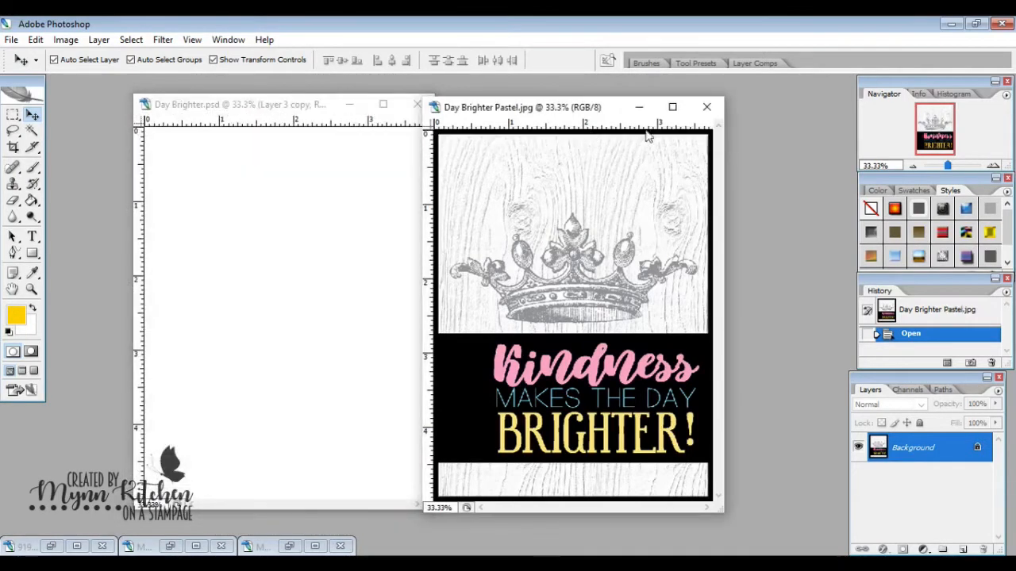
{"action": "left_click", "coordinate": [706, 106]}
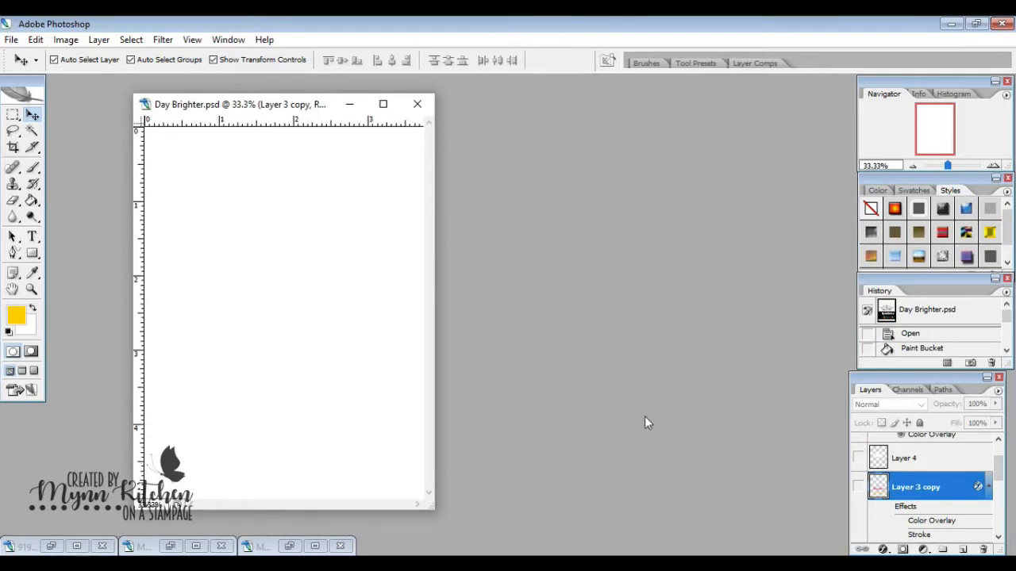
Show the black Layer 1 above the Background, and select it with the Paint Bucket tool active.
{"action": "left_click_drag", "start_coordinate": [999, 472], "coordinate": [1000, 525]}
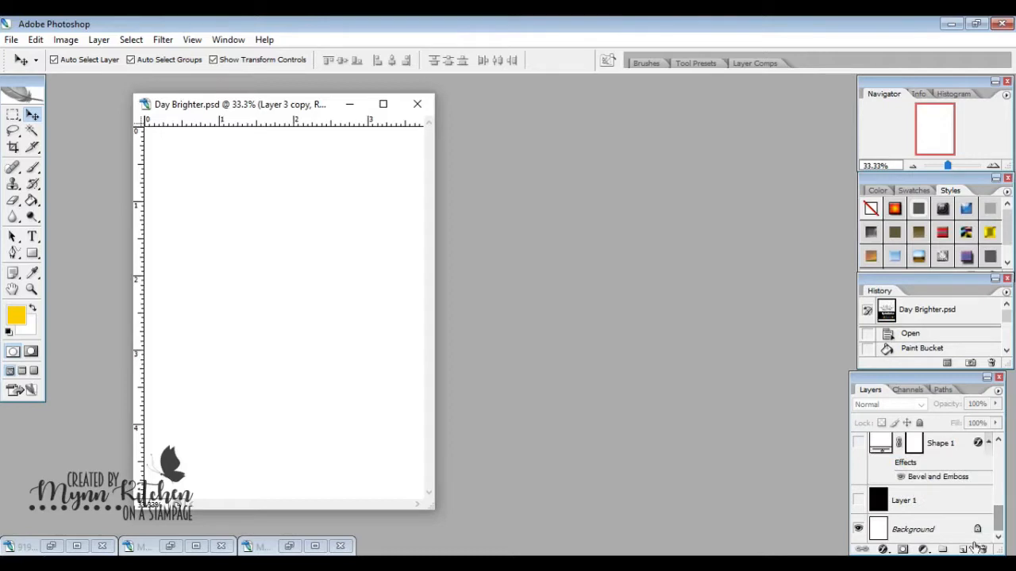
{"action": "left_click", "coordinate": [859, 502]}
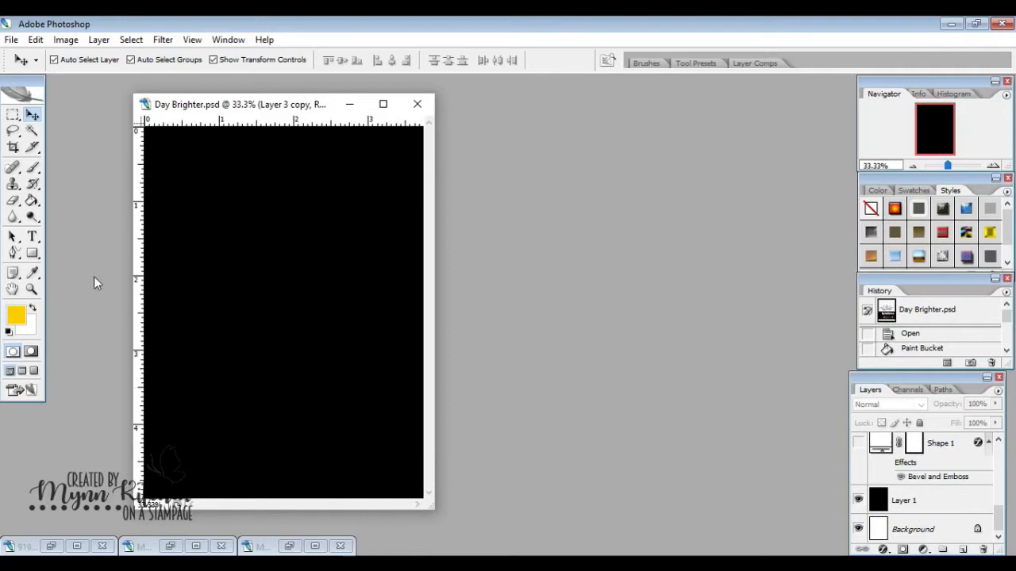
{"action": "left_click", "coordinate": [31, 200]}
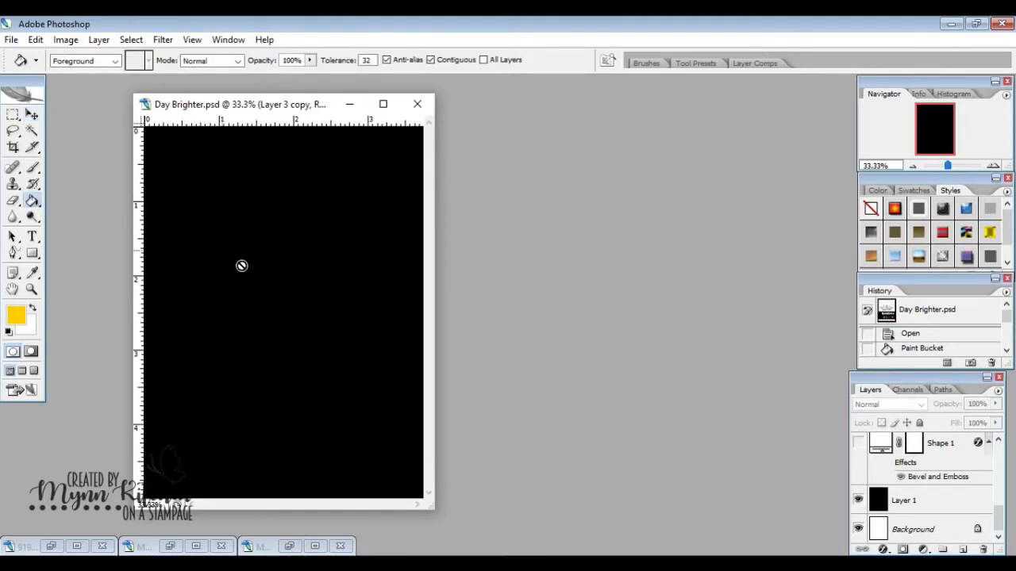
{"action": "left_click", "coordinate": [912, 500]}
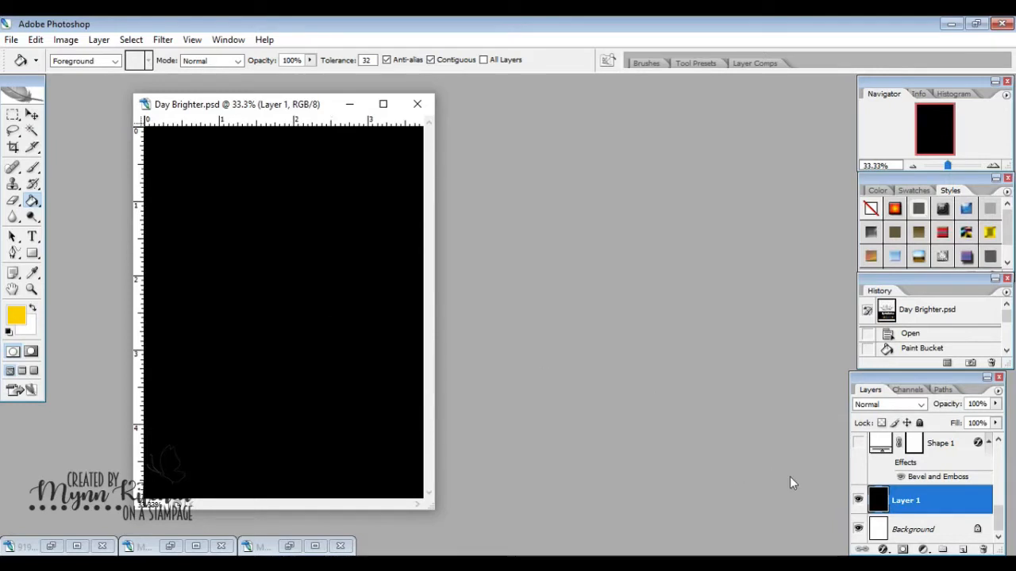
Activate the Rectangle tool with white as the foreground color and show the Shape 1 layer.
{"action": "left_click", "coordinate": [32, 253]}
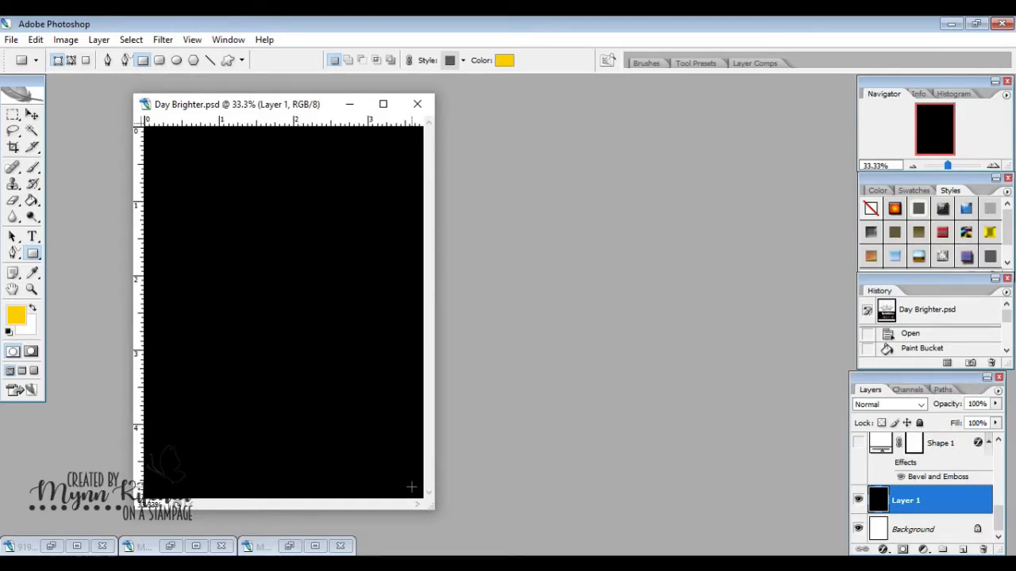
{"action": "left_click", "coordinate": [32, 309]}
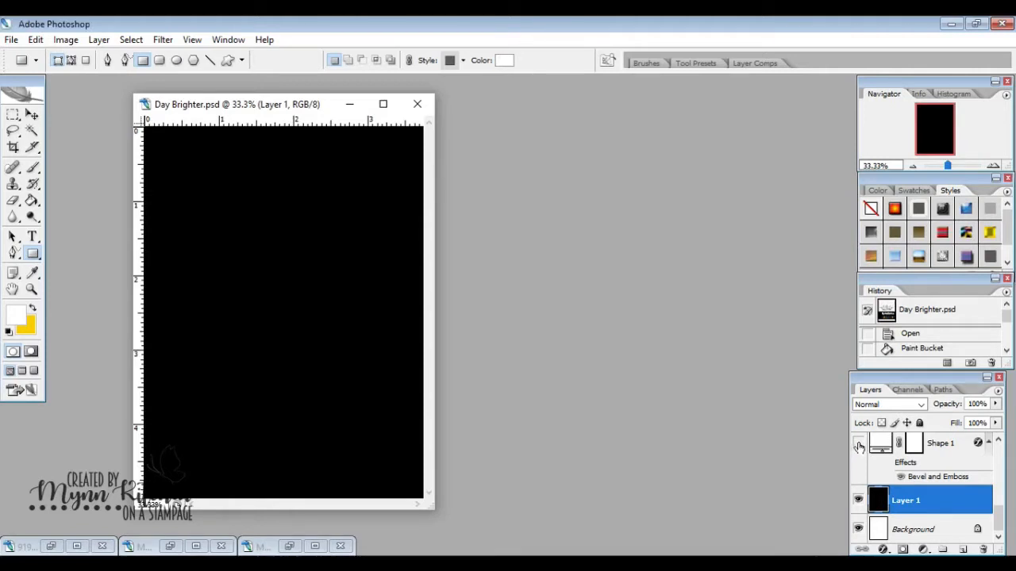
{"action": "left_click", "coordinate": [858, 445]}
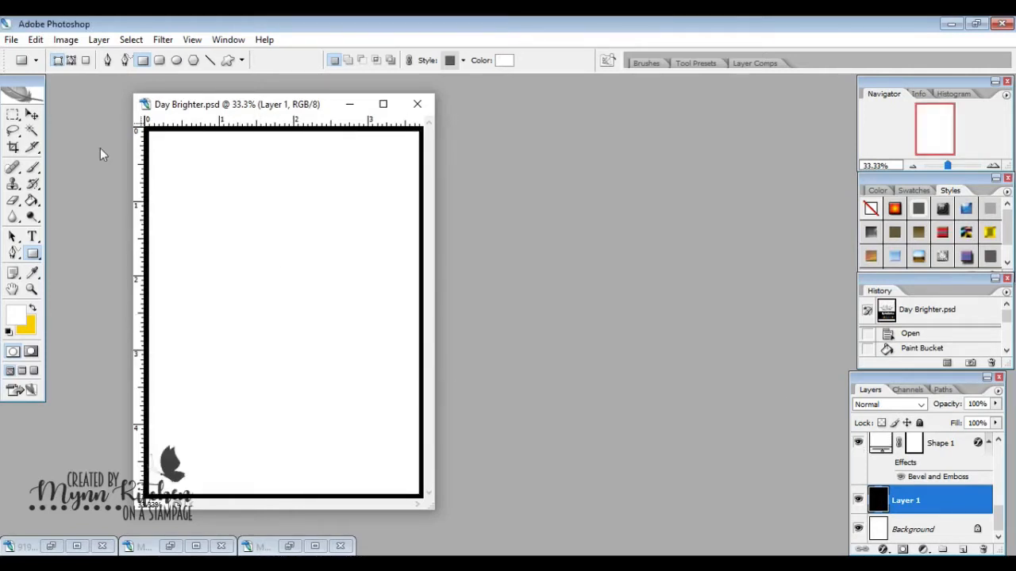
Review Shape 1's Bevel and Emboss wood-grain texture settings, accept them, and turn on the layer's effects.
{"action": "left_click", "coordinate": [31, 114]}
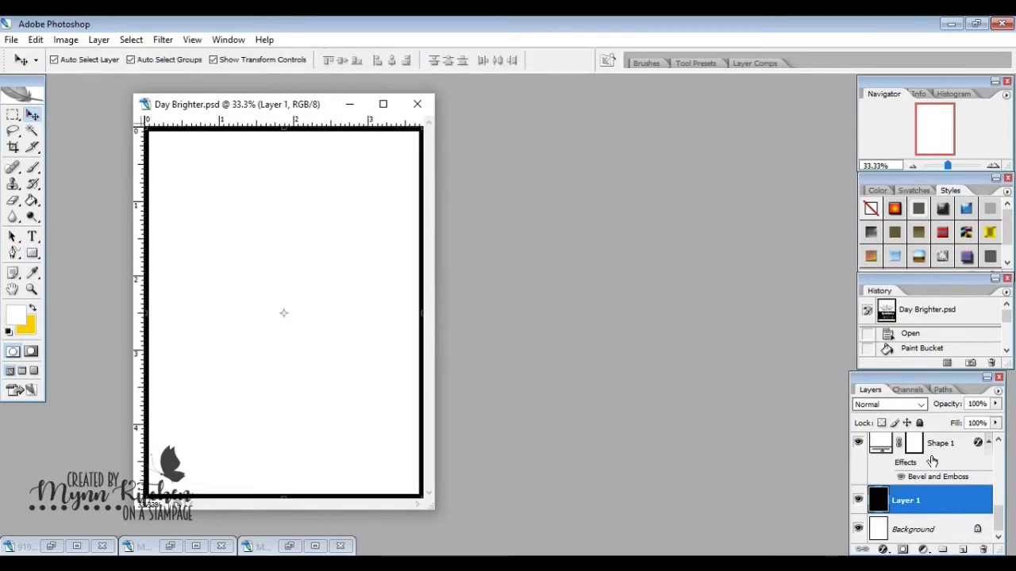
{"action": "left_click", "coordinate": [965, 451]}
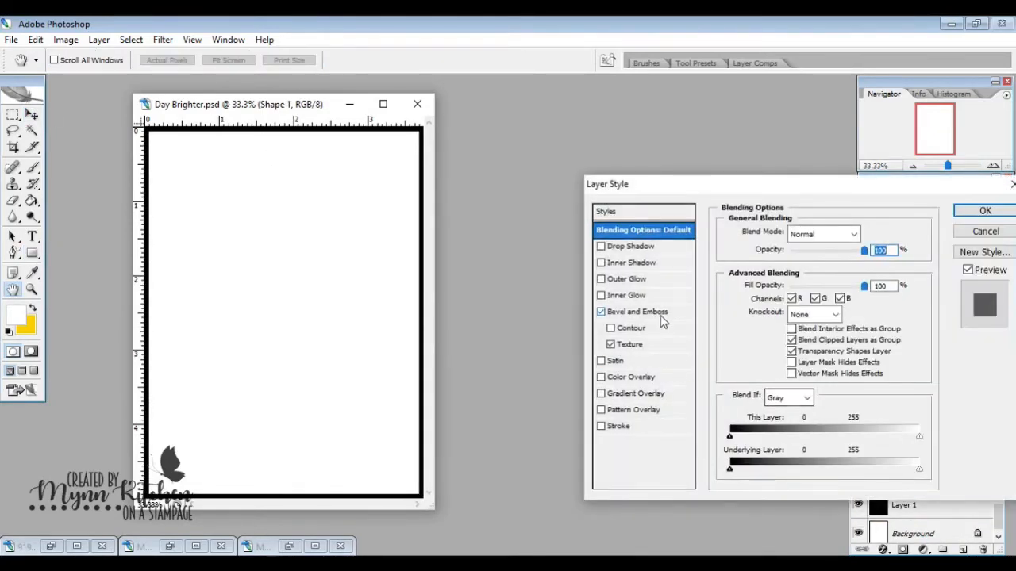
{"action": "left_click", "coordinate": [661, 314]}
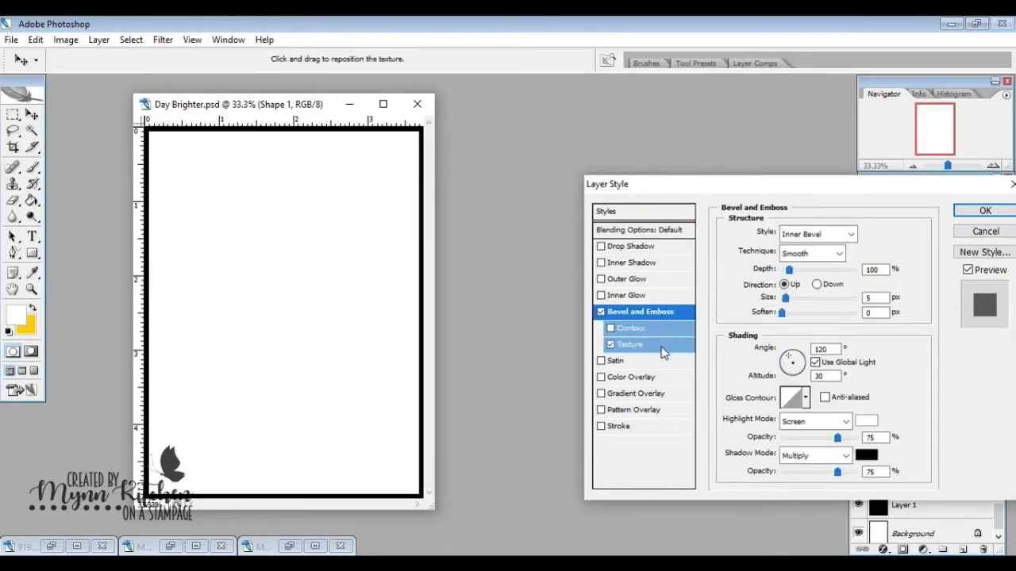
{"action": "left_click", "coordinate": [664, 351]}
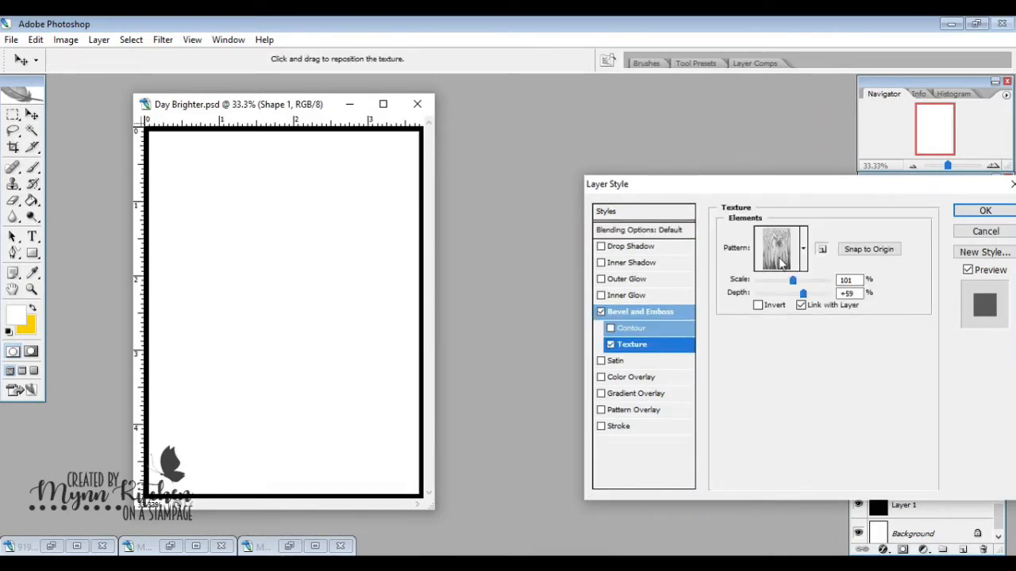
{"action": "left_click", "coordinate": [983, 211]}
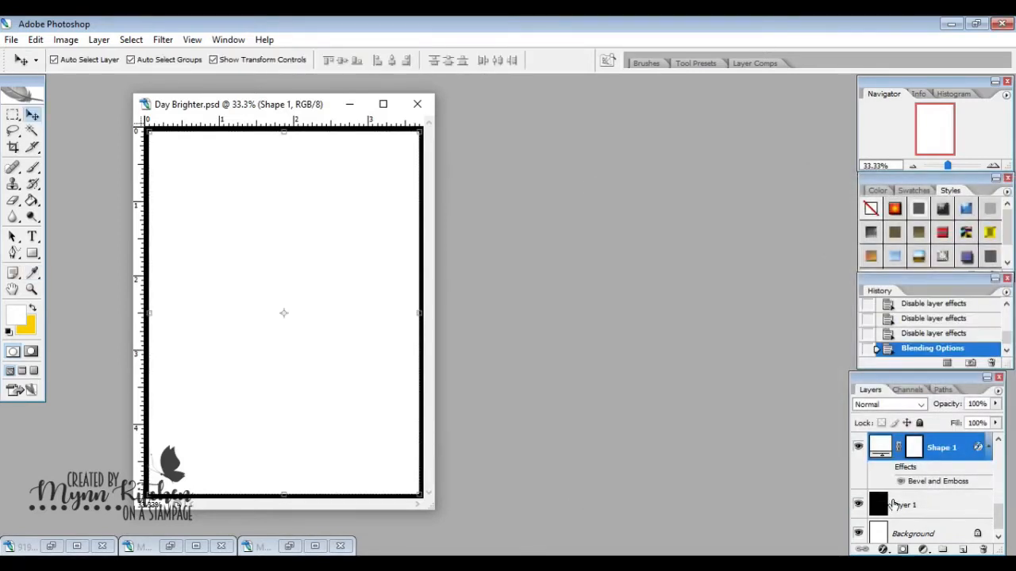
{"action": "left_click", "coordinate": [900, 482]}
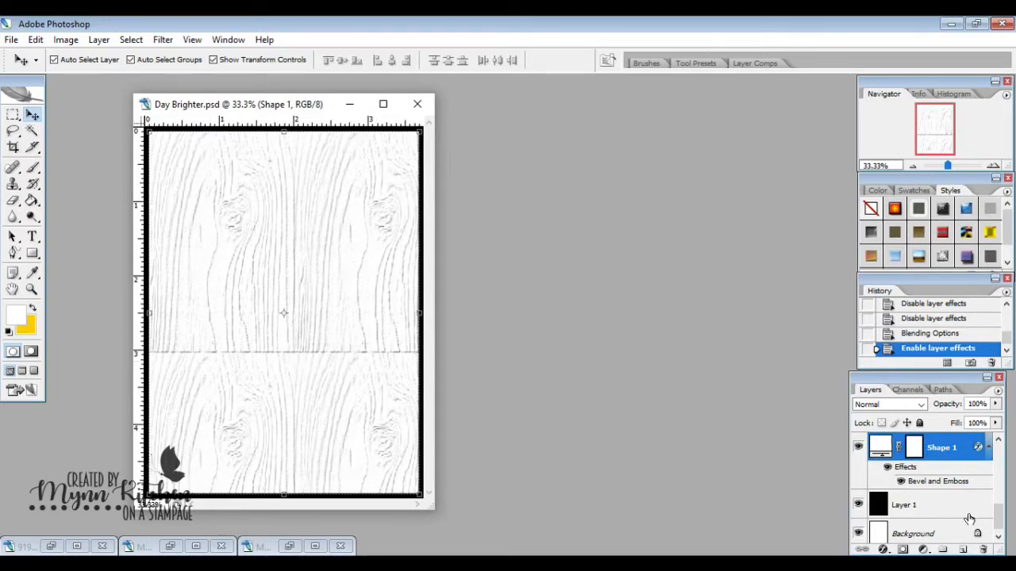
Activate the Rectangle tool and show Shape 2, the black band across the lower part of the card.
{"action": "scroll", "coordinate": [990, 520], "scroll_direction": "up", "scroll_amount": 3}
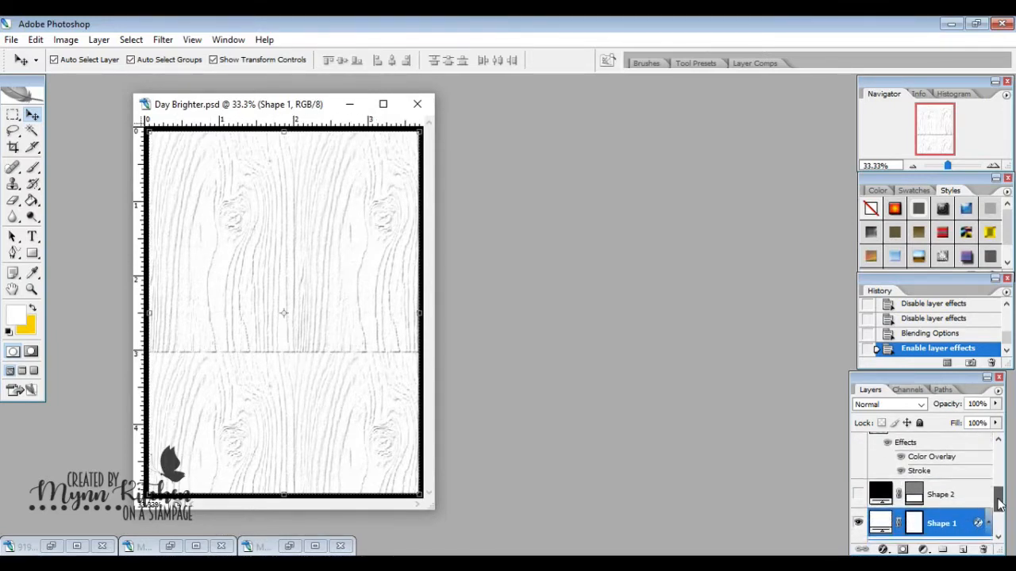
{"action": "left_click", "coordinate": [32, 253]}
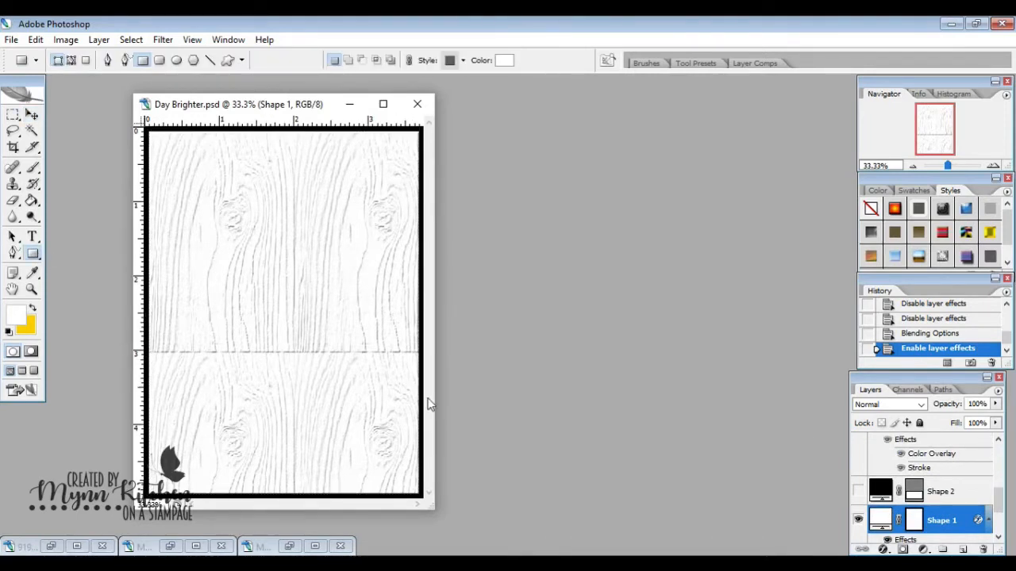
{"action": "left_click", "coordinate": [858, 492]}
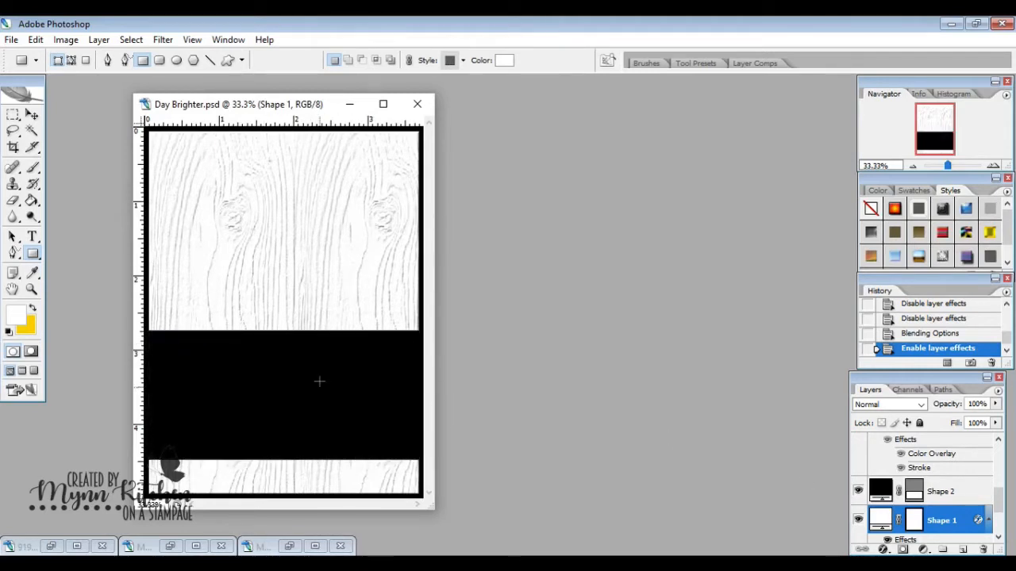
Switch to the Move tool and show Layer 2, which holds the crown image.
{"action": "scroll", "coordinate": [1001, 488], "scroll_direction": "down", "scroll_amount": 2}
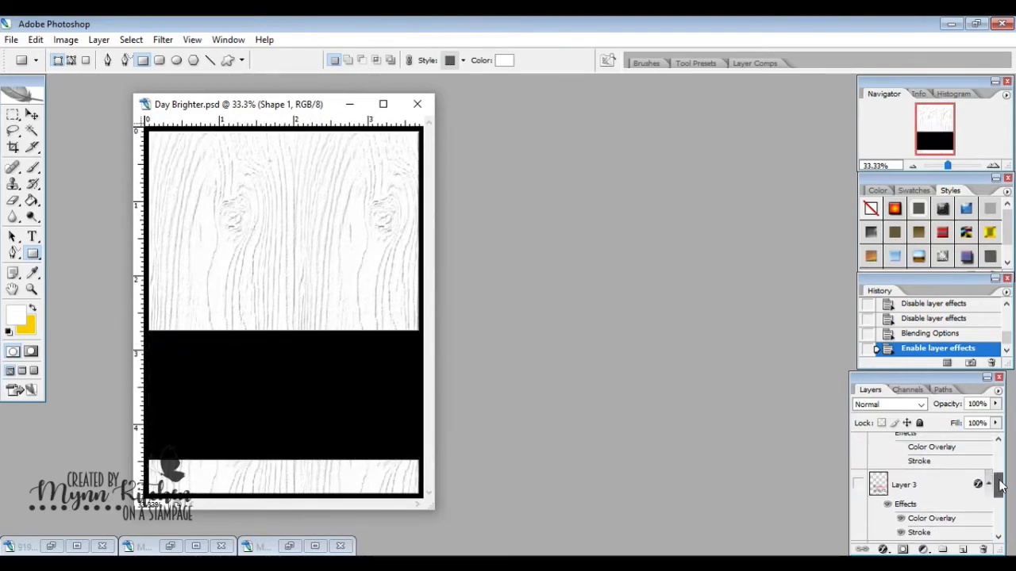
{"action": "left_click_drag", "start_coordinate": [1002, 488], "coordinate": [999, 447]}
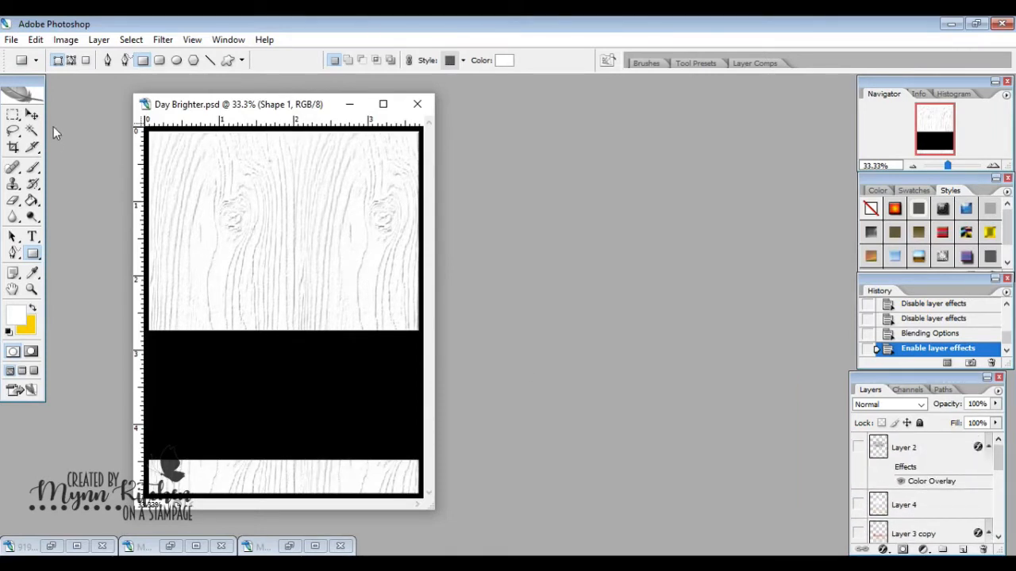
{"action": "left_click", "coordinate": [32, 115]}
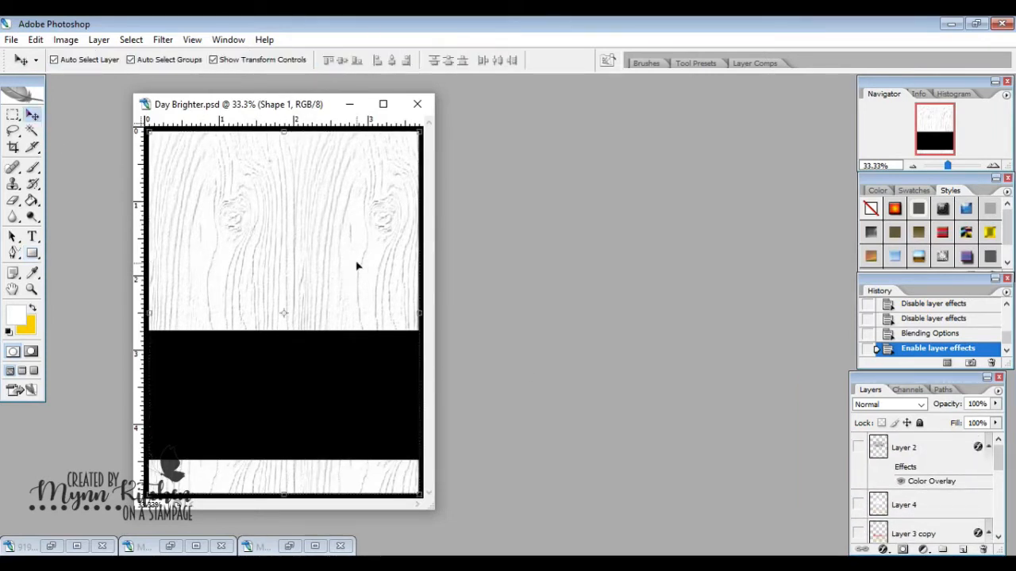
{"action": "left_click", "coordinate": [858, 448]}
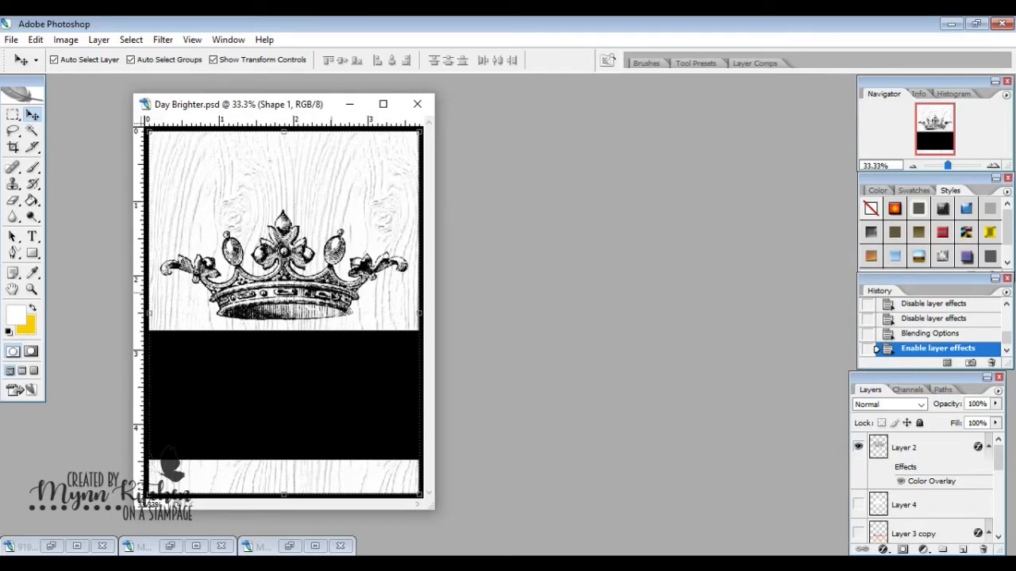
Review the crown layer's gray Color Overlay settings, accept them, and turn on the layer's effects.
{"action": "double_click", "coordinate": [948, 451]}
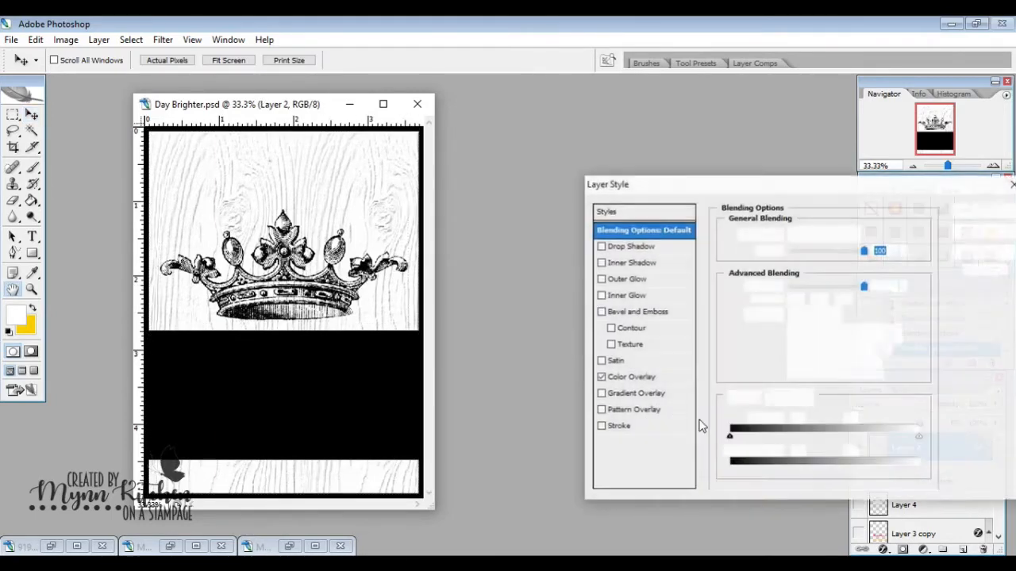
{"action": "left_click", "coordinate": [632, 377]}
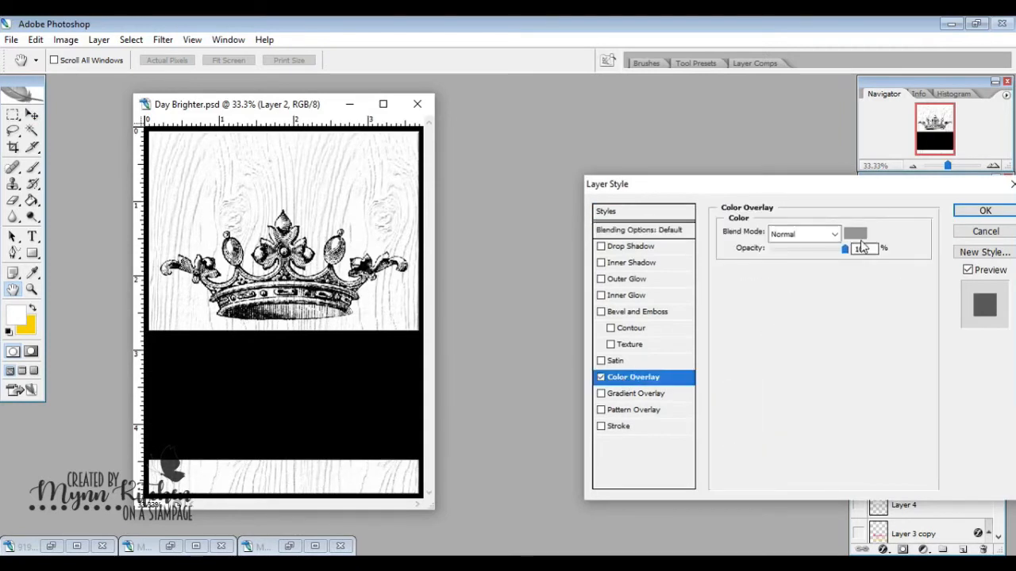
{"action": "left_click", "coordinate": [962, 211]}
{"action": "left_click", "coordinate": [901, 482]}
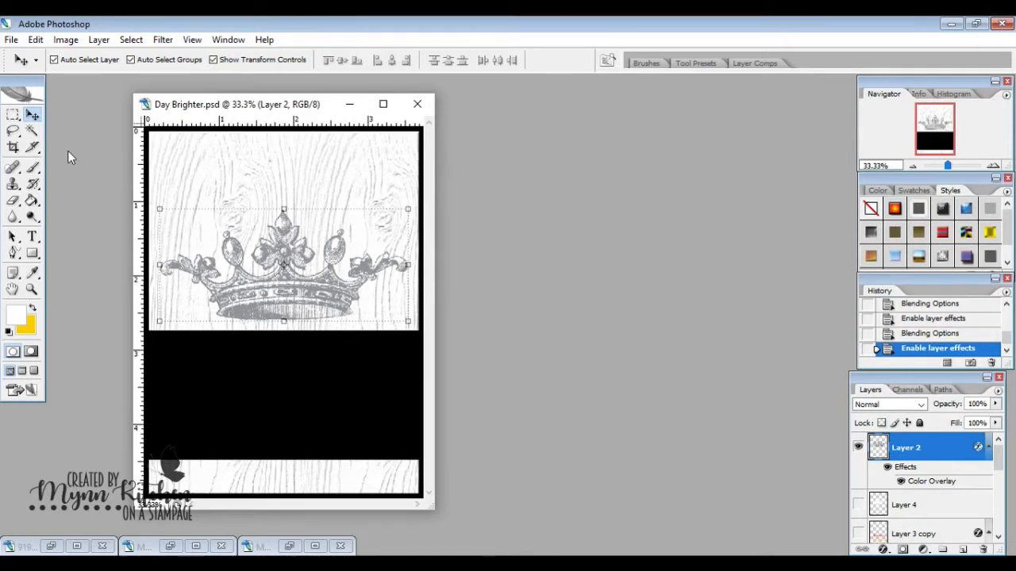
Set the Brush tool to a hard round tip with a 99 px diameter and show Layer 4.
{"action": "left_click", "coordinate": [34, 169]}
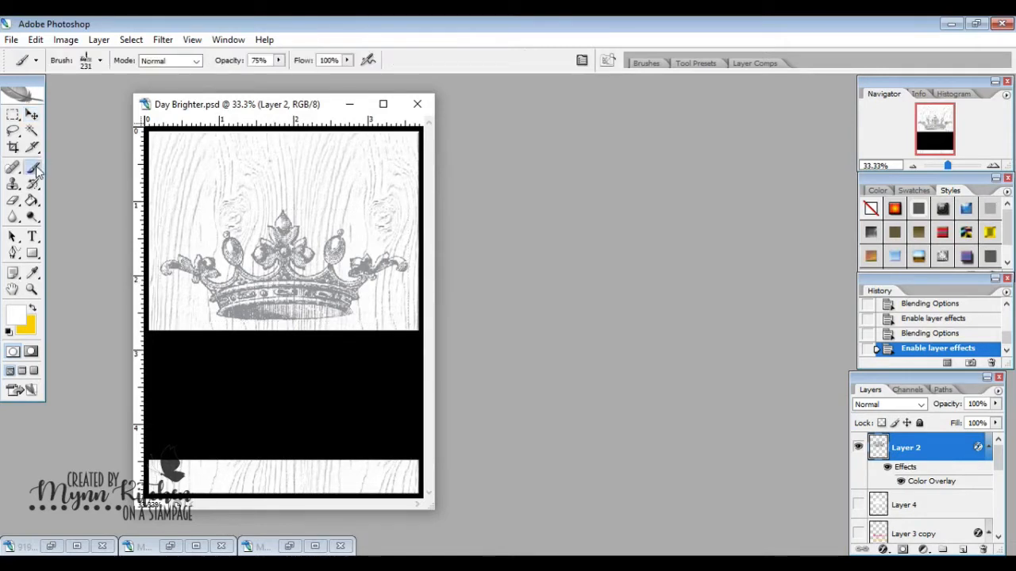
{"action": "left_click", "coordinate": [100, 62]}
{"action": "left_click_drag", "start_coordinate": [164, 231], "coordinate": [166, 177]}
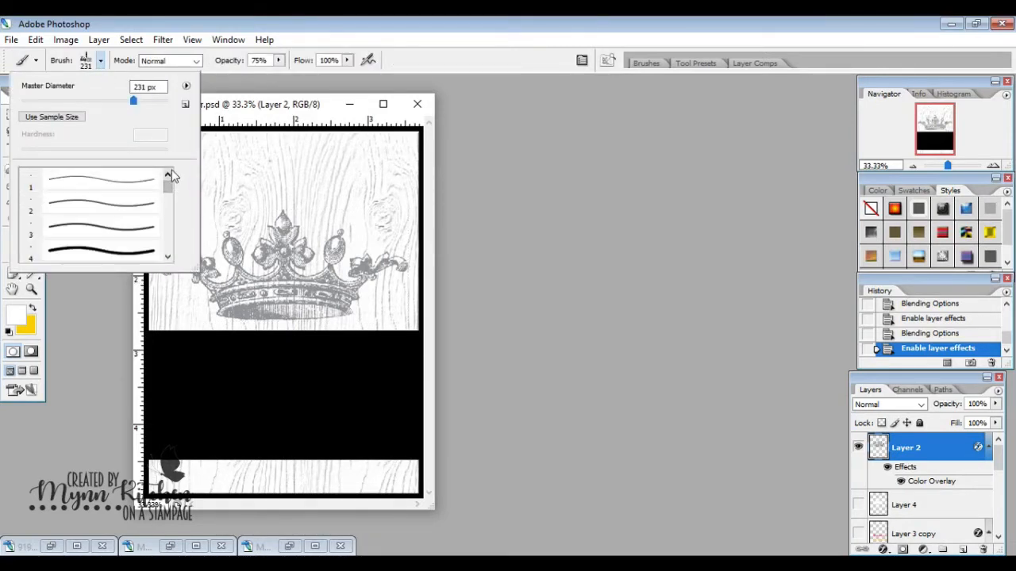
{"action": "left_click", "coordinate": [100, 254]}
{"action": "left_click", "coordinate": [143, 100]}
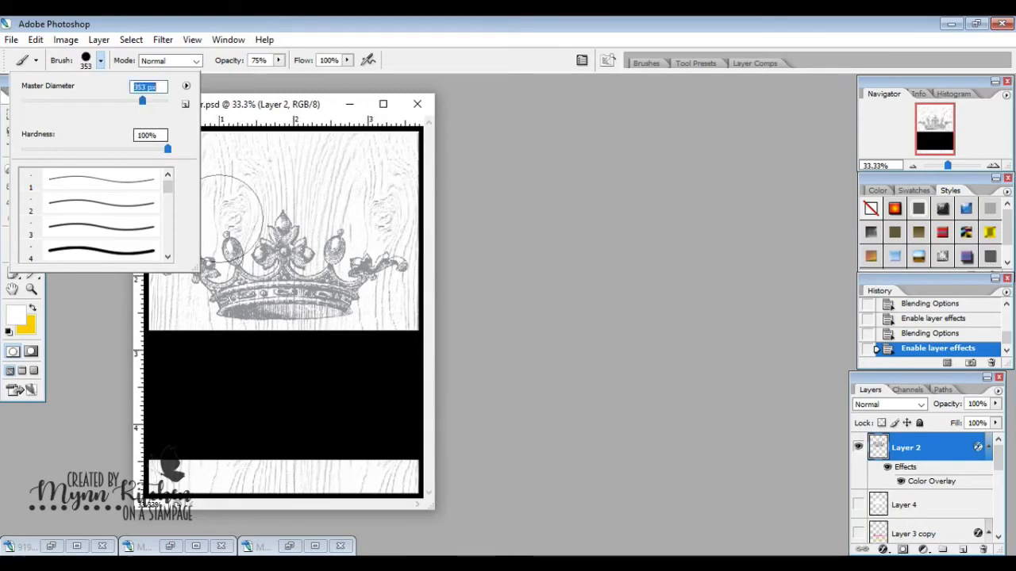
{"action": "left_click", "coordinate": [93, 101]}
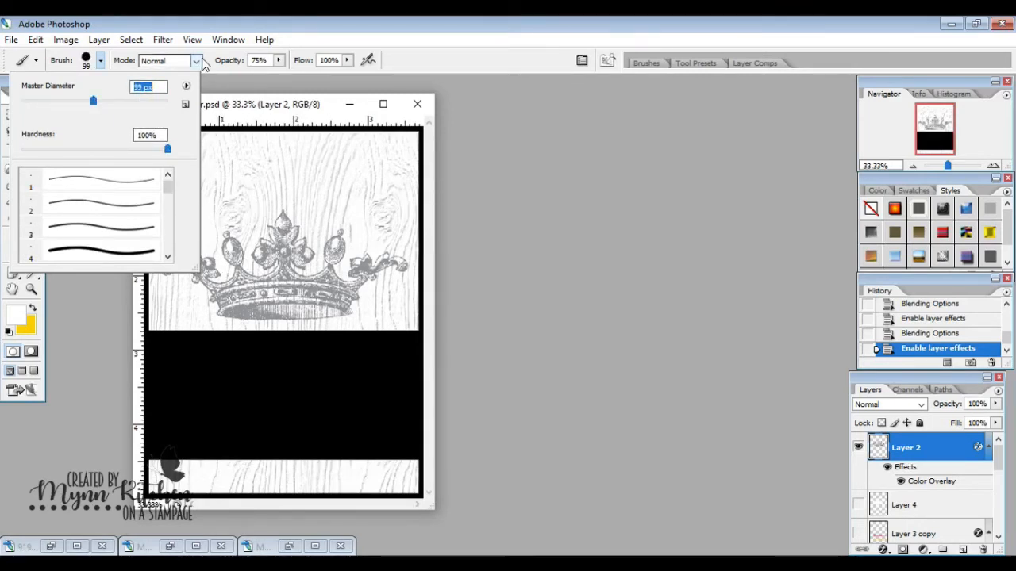
{"action": "left_click", "coordinate": [208, 20]}
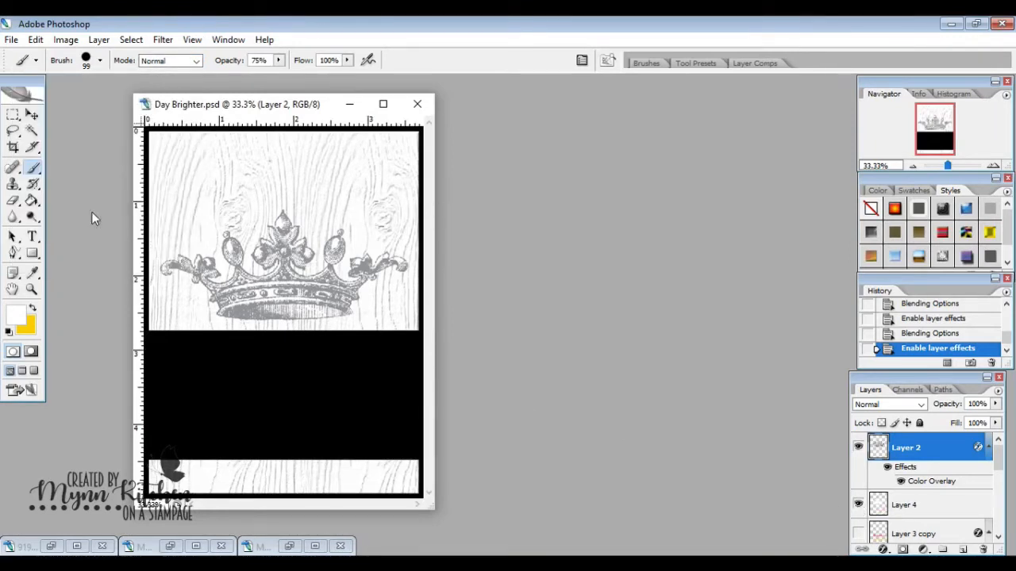
Show Layer 3 copy with the neon-colored Kindness sentiment and activate the Paint Bucket tool.
{"action": "left_click", "coordinate": [32, 116]}
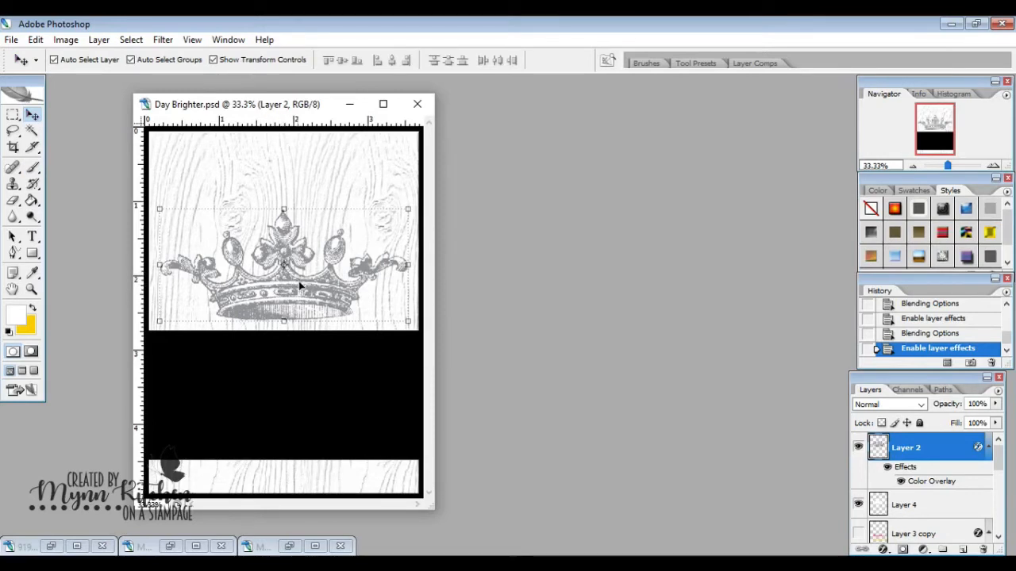
{"action": "scroll", "coordinate": [992, 456], "scroll_direction": "down", "scroll_amount": 4}
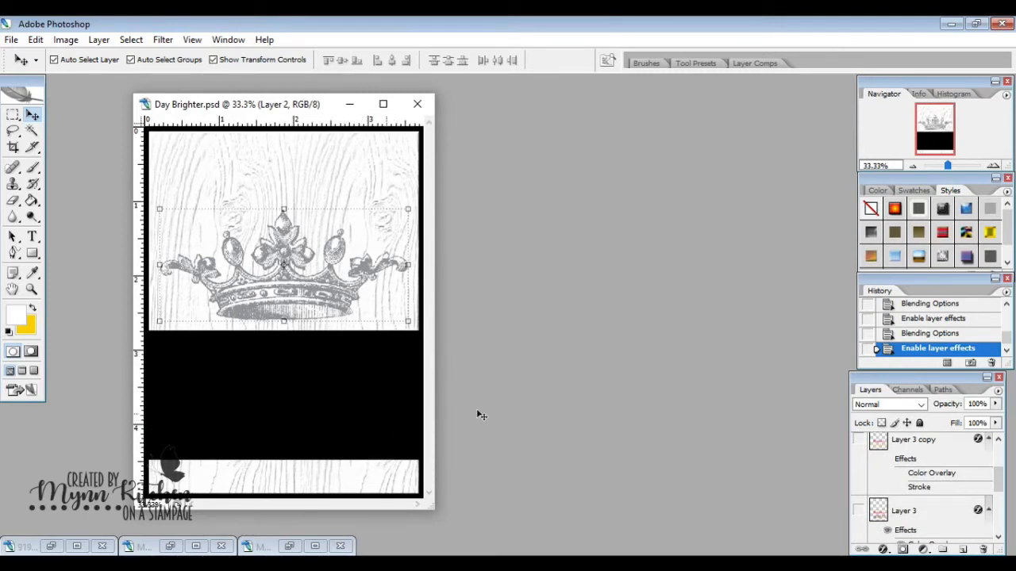
{"action": "left_click", "coordinate": [857, 441]}
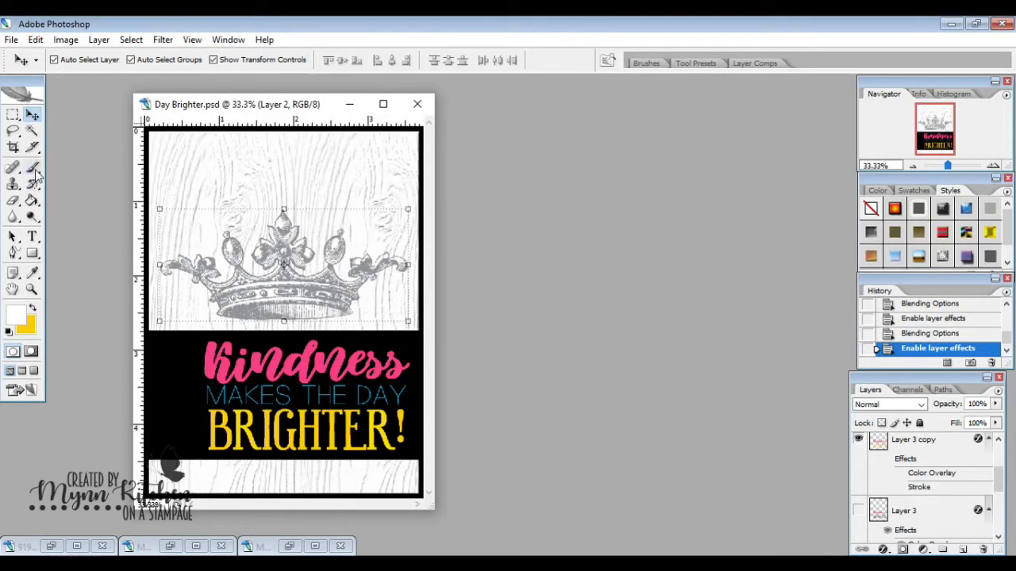
{"action": "left_click", "coordinate": [32, 202]}
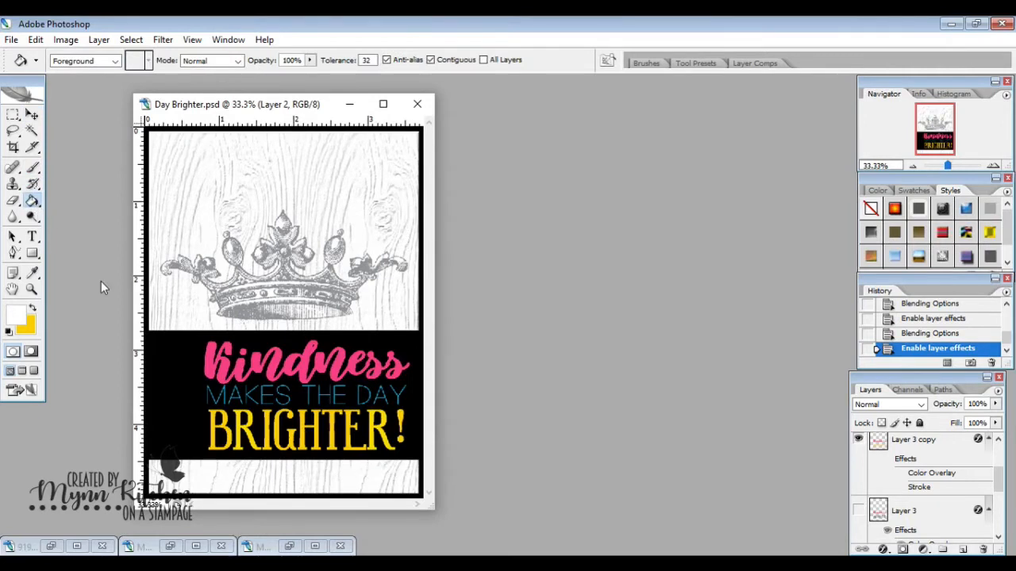
{"action": "left_click", "coordinate": [205, 358]}
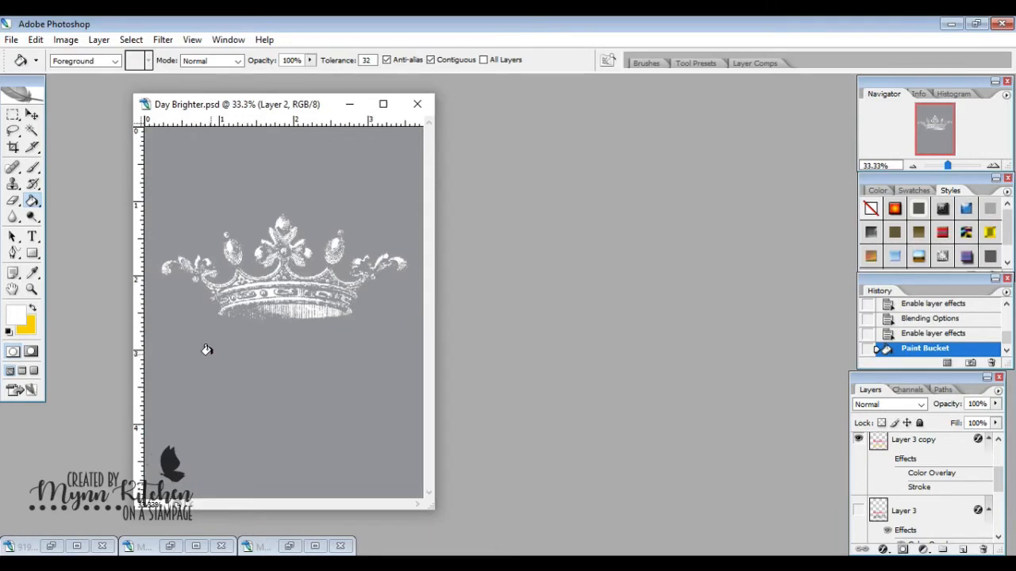
{"action": "key", "text": "ctrl+z"}
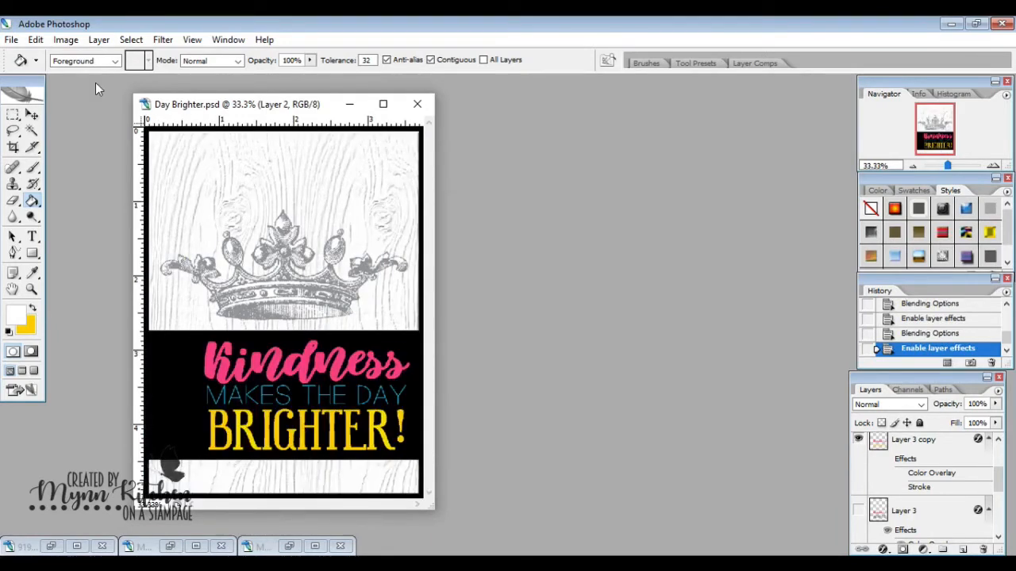
{"action": "left_click", "coordinate": [68, 41]}
{"action": "left_click", "coordinate": [69, 41]}
Select Layer 3 copy and fill the word Kindness with white, including the dot of the i.
{"action": "left_click", "coordinate": [929, 449]}
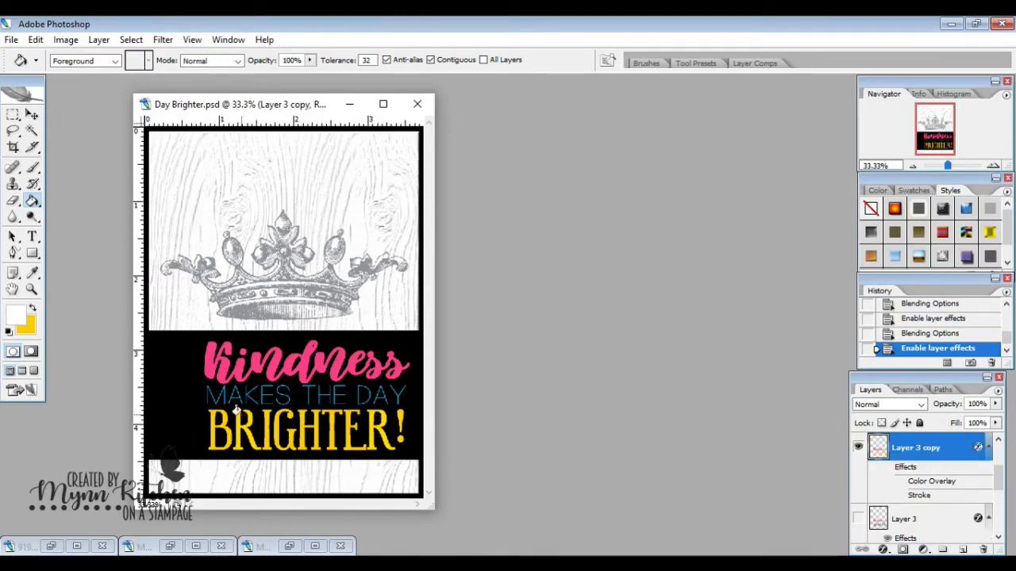
{"action": "left_click", "coordinate": [204, 350]}
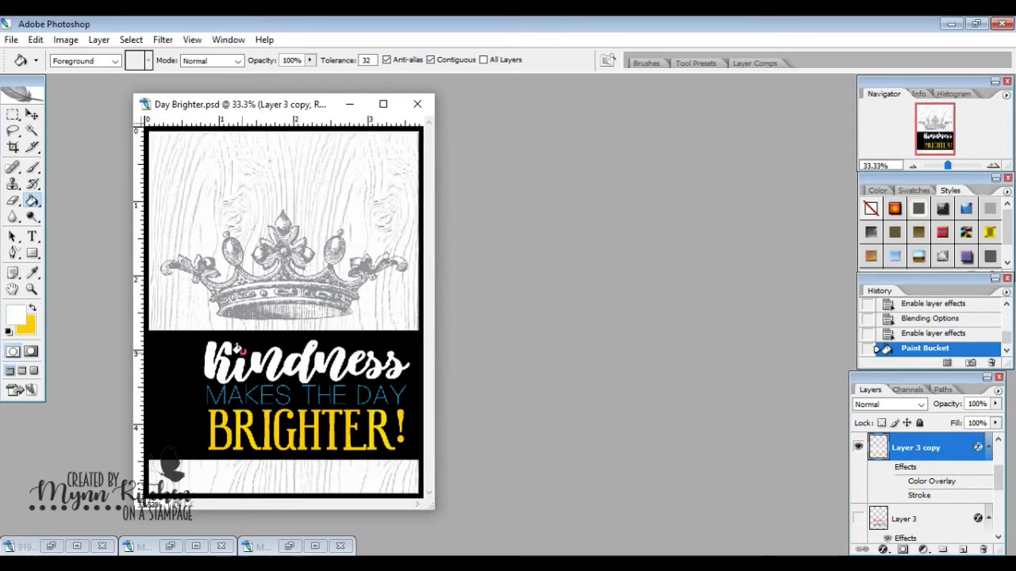
{"action": "left_click", "coordinate": [242, 350]}
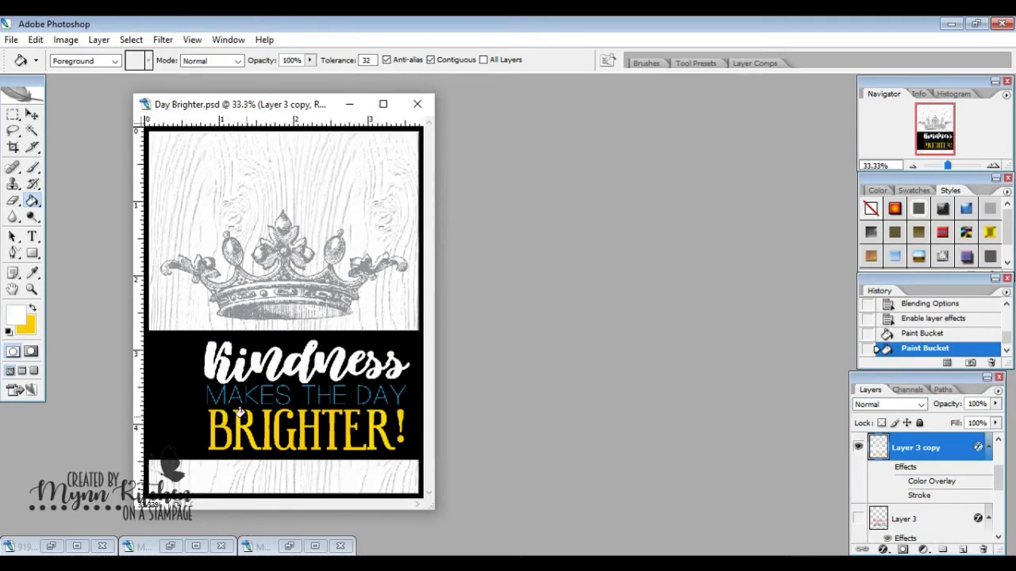
Set the foreground color to a pure bright red and fill the letter B of BRIGHTER with it.
{"action": "left_click", "coordinate": [18, 319]}
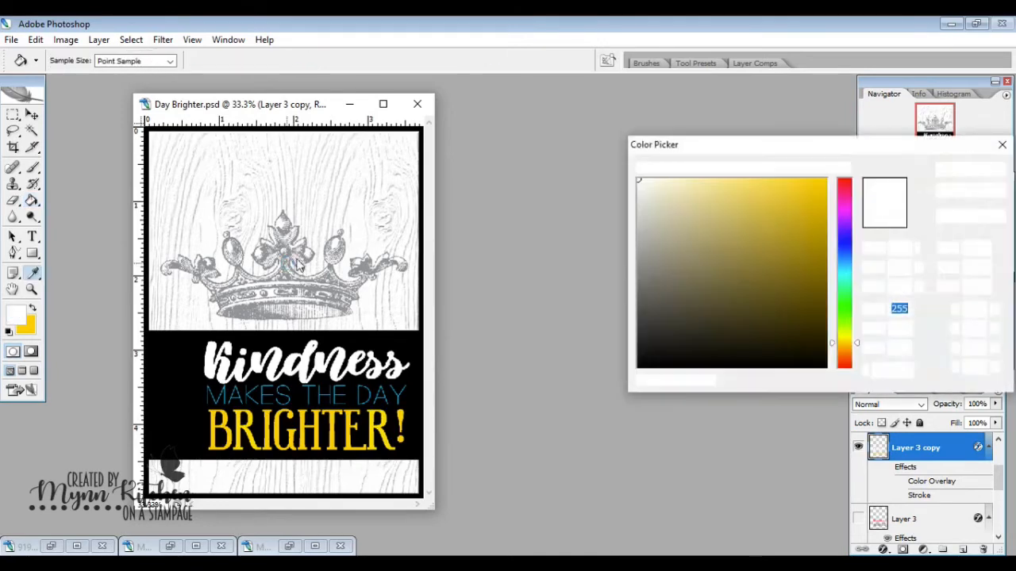
{"action": "left_click_drag", "start_coordinate": [846, 195], "coordinate": [834, 176]}
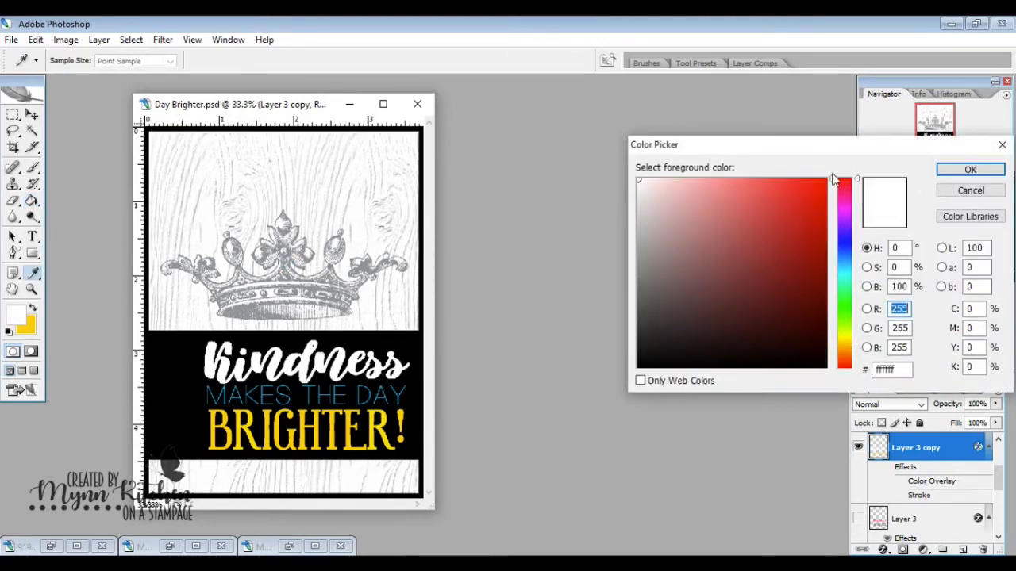
{"action": "left_click", "coordinate": [827, 179]}
{"action": "left_click", "coordinate": [947, 169]}
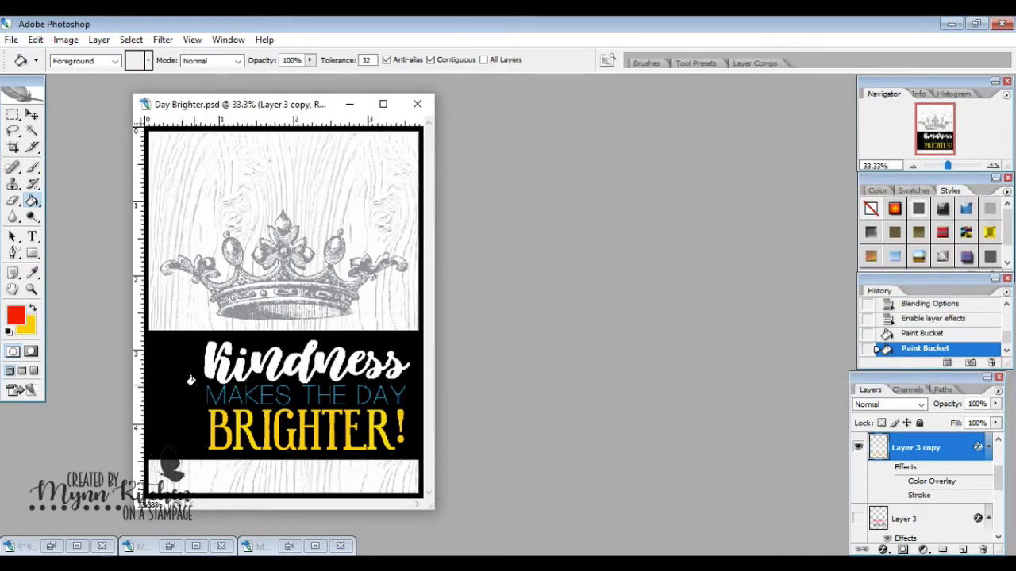
{"action": "left_click", "coordinate": [211, 418]}
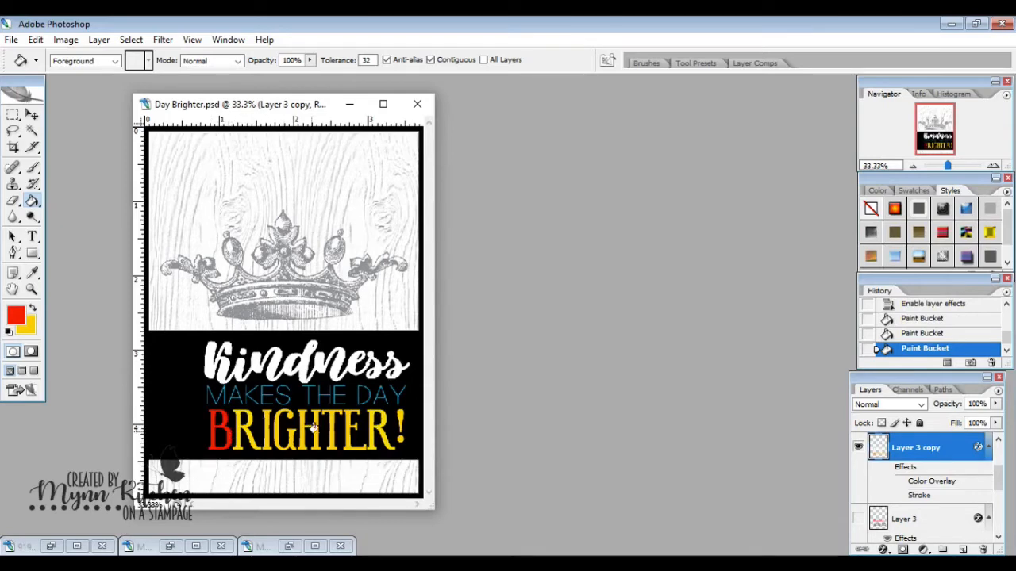
Pick PANTONE Hexachrome Orange C from the PANTONE solid coated color library and fill the letter I of BRIGHTER with it.
{"action": "left_click", "coordinate": [16, 316]}
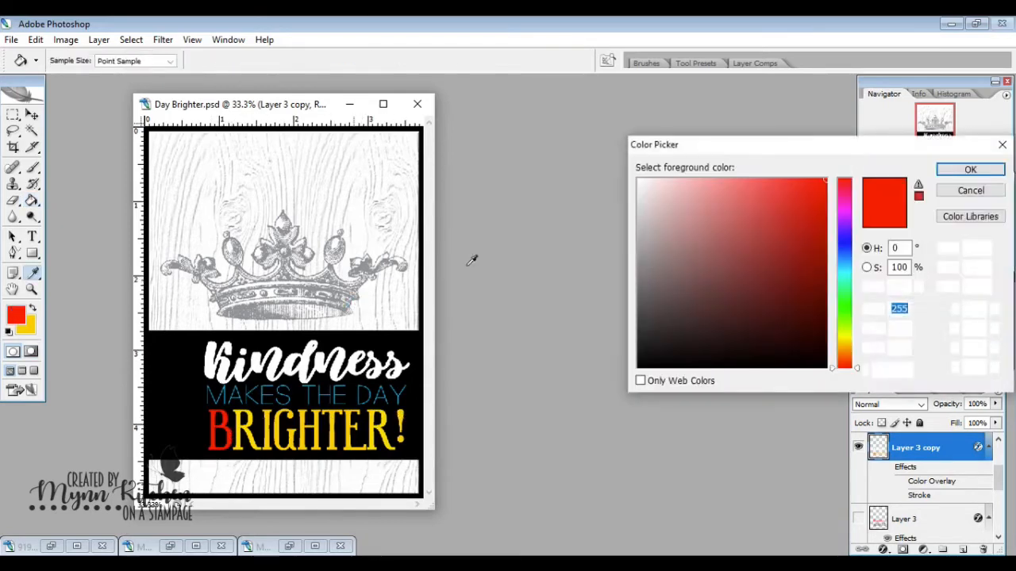
{"action": "left_click", "coordinate": [966, 216]}
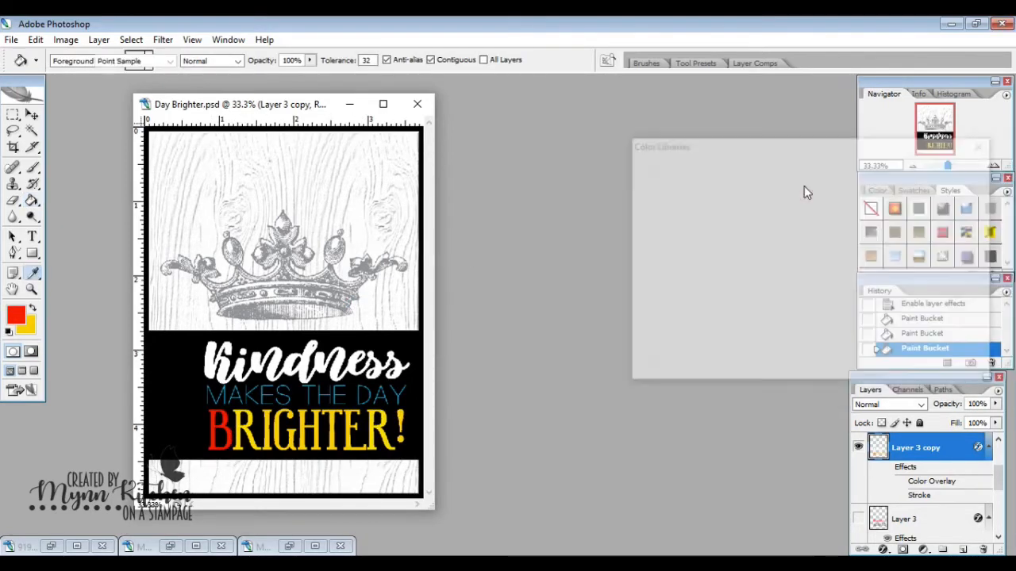
{"action": "left_click", "coordinate": [797, 196]}
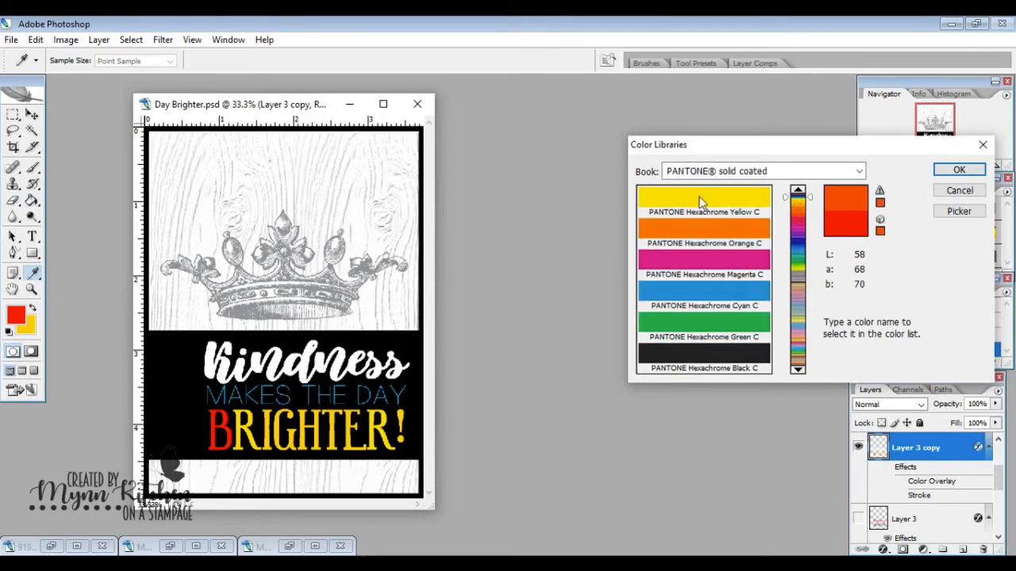
{"action": "left_click", "coordinate": [699, 230]}
{"action": "left_click", "coordinate": [957, 170]}
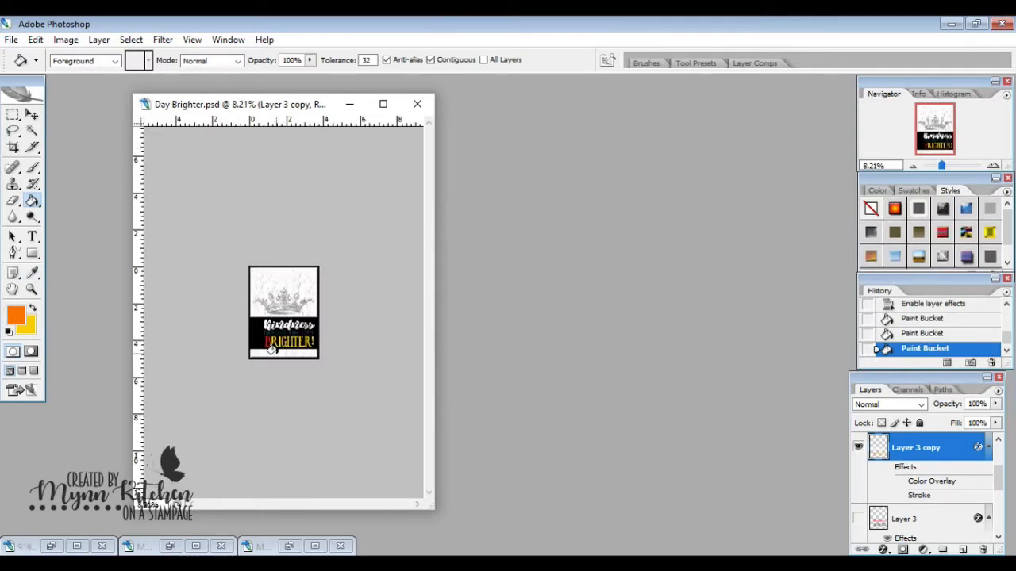
{"action": "key", "text": "ctrl+plus"}
{"action": "key", "text": "ctrl+plus"}
{"action": "key", "text": "ctrl+plus"}
{"action": "key", "text": "ctrl+plus"}
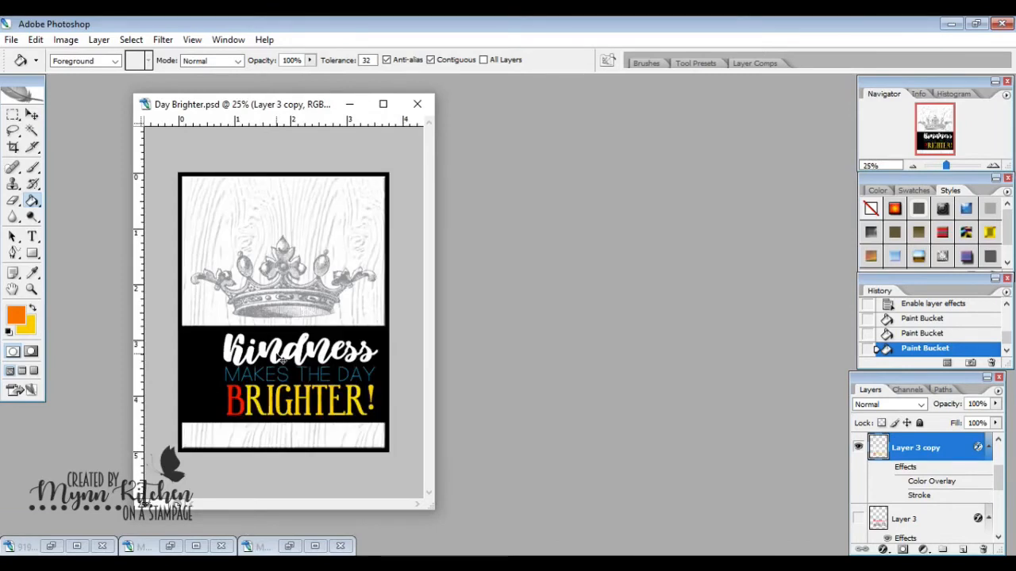
{"action": "key", "text": "ctrl+plus"}
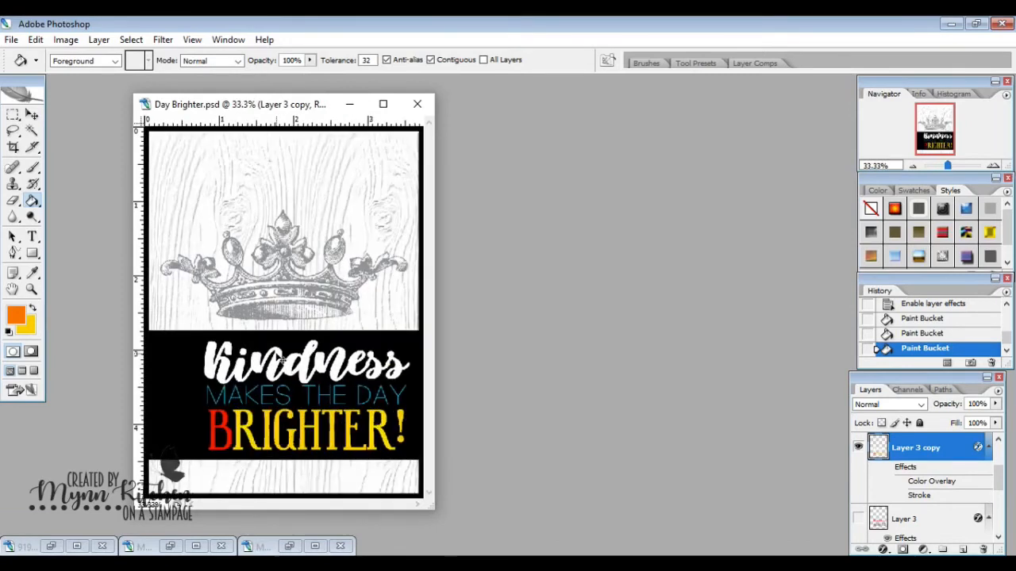
{"action": "left_click", "coordinate": [262, 409]}
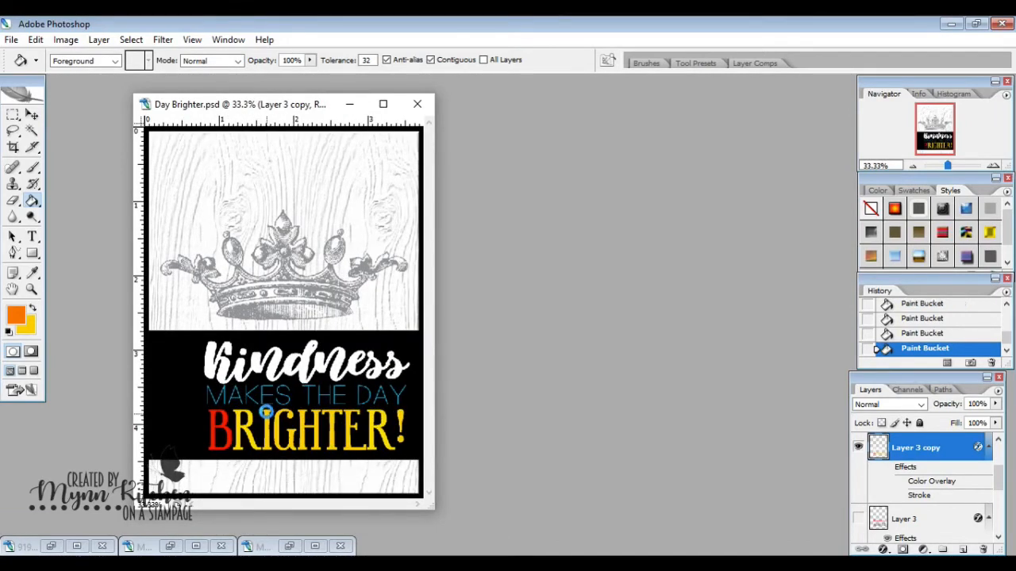
Set the foreground color to PANTONE Hexachrome Green C and fill the letter G of BRIGHTER.
{"action": "left_click", "coordinate": [17, 318]}
{"action": "left_click", "coordinate": [696, 325]}
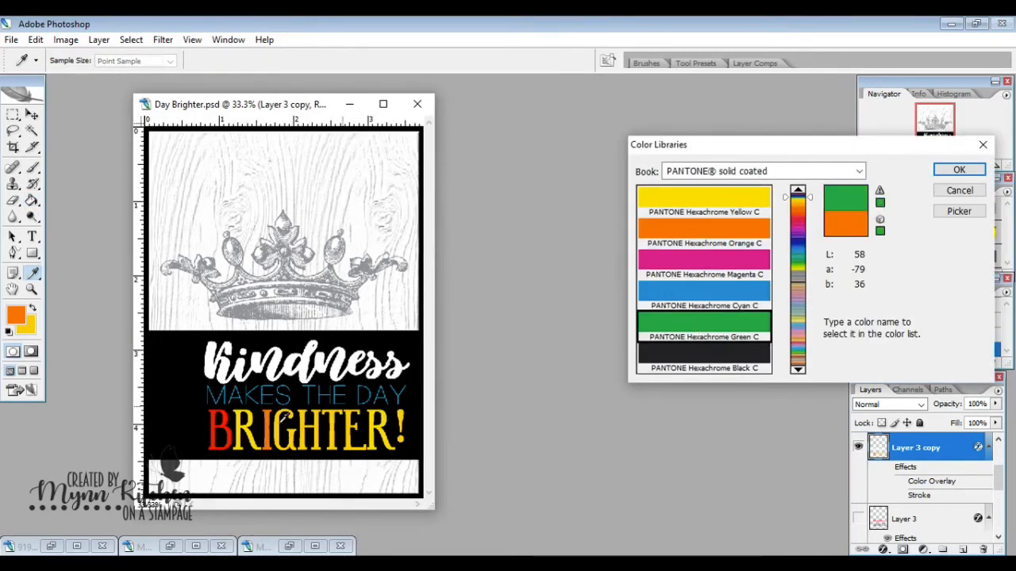
{"action": "left_click", "coordinate": [959, 169]}
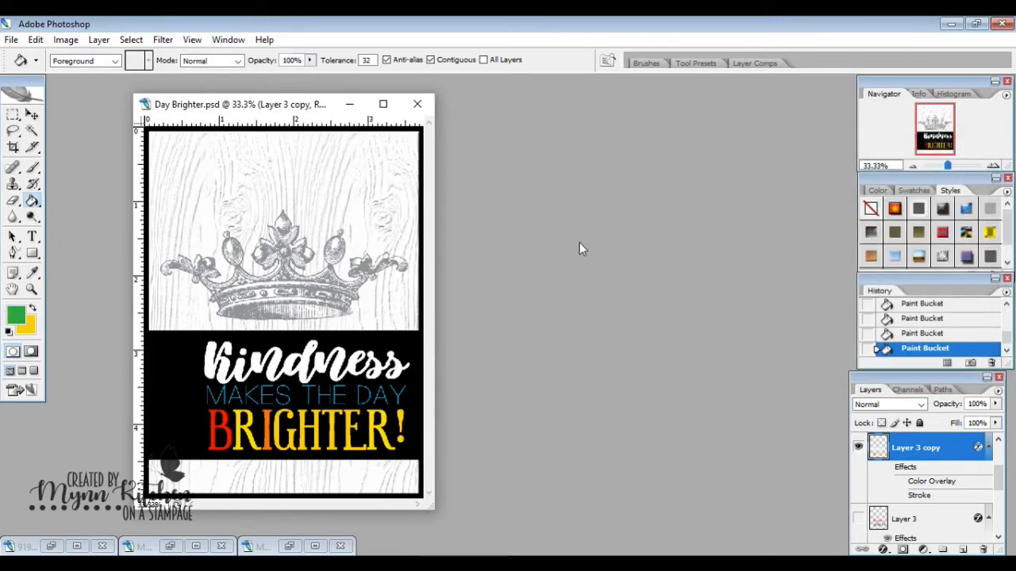
{"action": "left_click", "coordinate": [289, 414]}
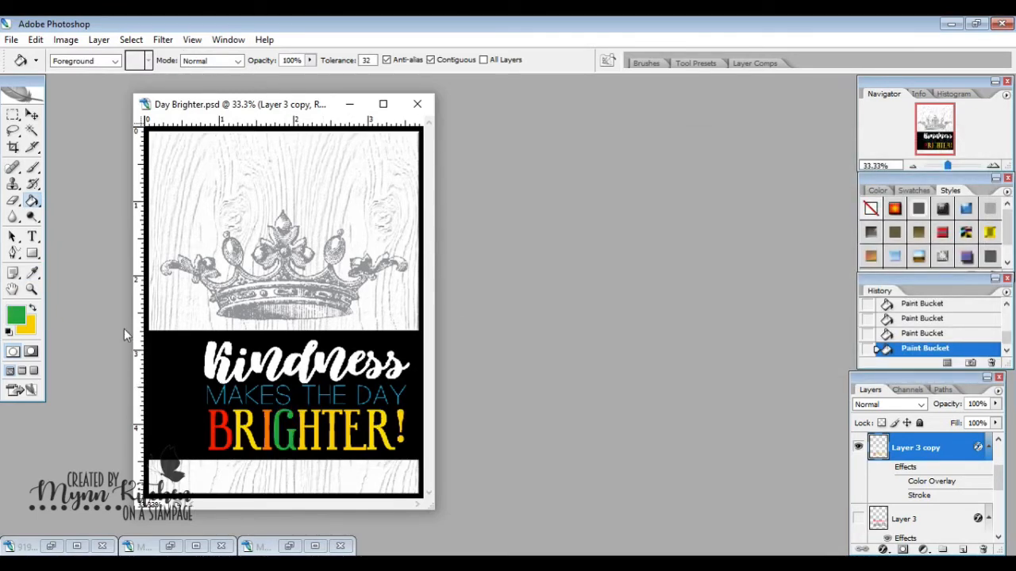
Set the foreground color to PANTONE Hexachrome Cyan C and fill the letter H of BRIGHTER.
{"action": "left_click", "coordinate": [12, 316]}
{"action": "left_click", "coordinate": [704, 294]}
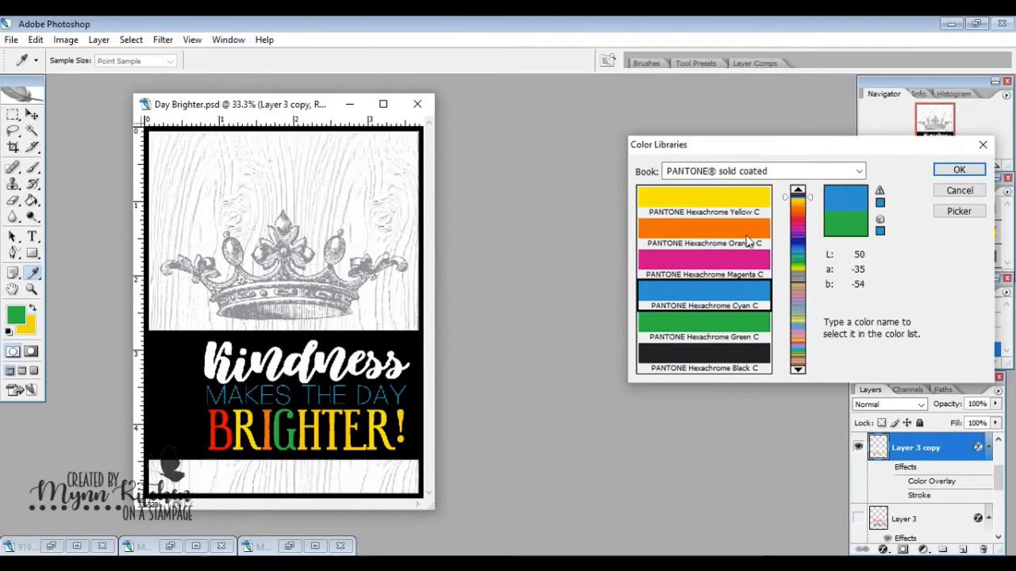
{"action": "left_click", "coordinate": [959, 171]}
{"action": "left_click", "coordinate": [298, 417]}
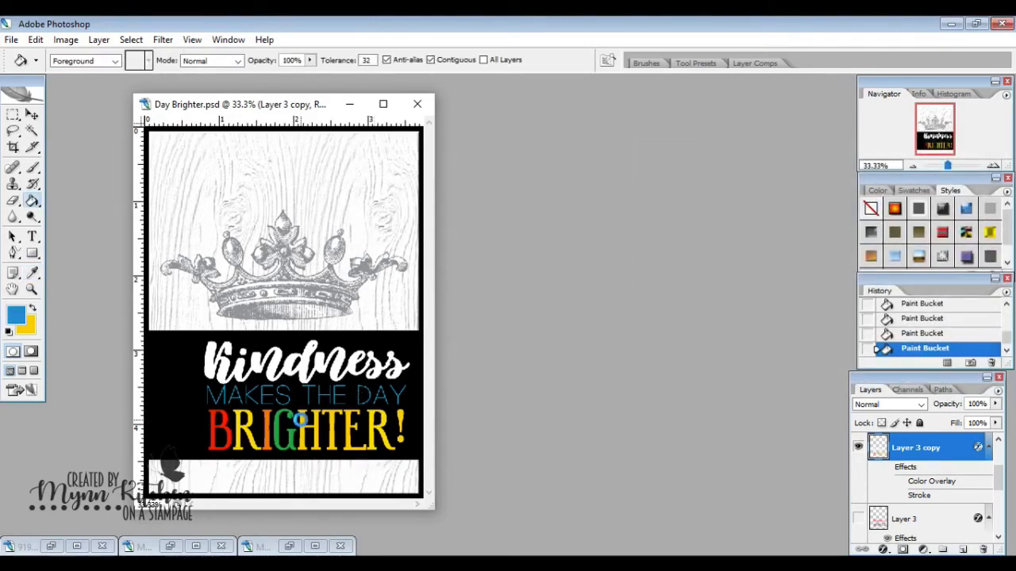
Set the foreground color to PANTONE Purple C and fill the letter T of BRIGHTER.
{"action": "left_click", "coordinate": [14, 315]}
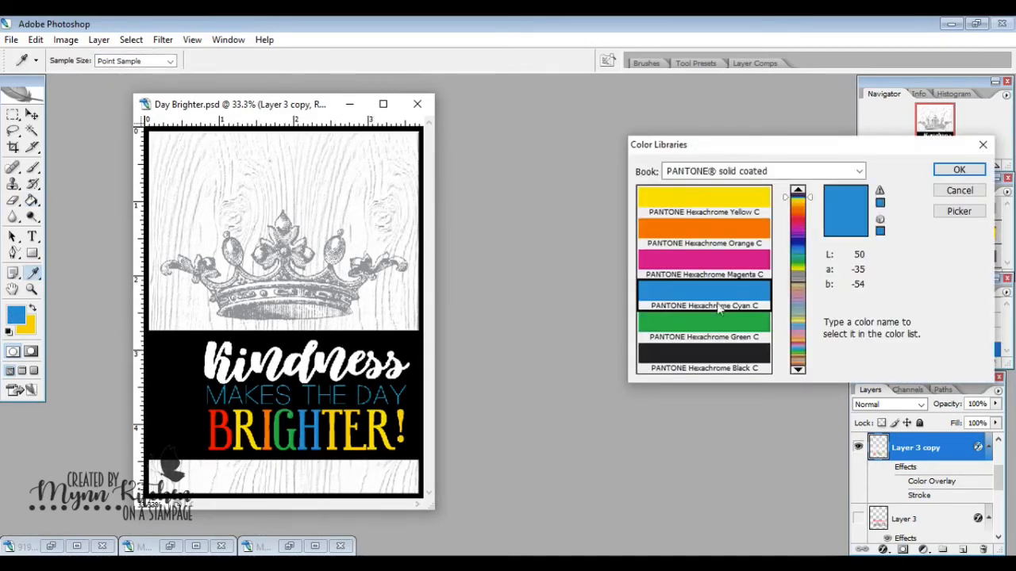
{"action": "left_click", "coordinate": [798, 192]}
{"action": "left_click", "coordinate": [798, 192]}
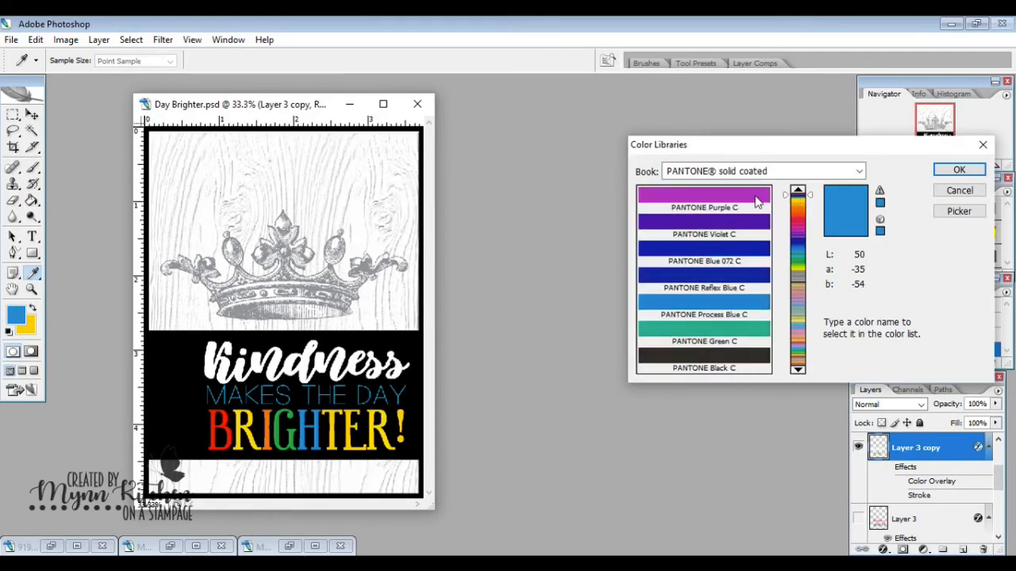
{"action": "left_click", "coordinate": [940, 175]}
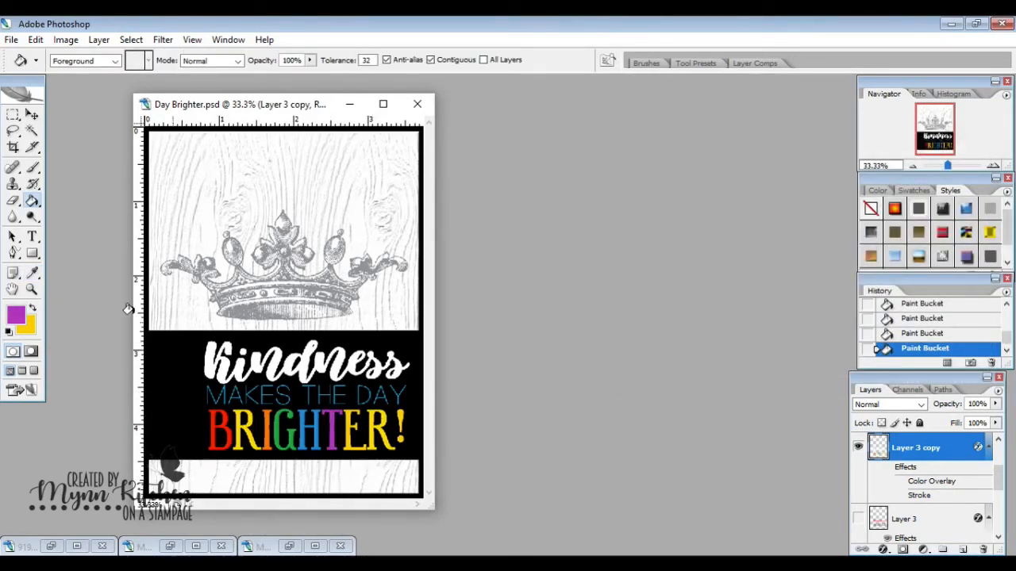
Set the foreground color to PANTONE Rhodamine Red C and fill the letter E of BRIGHTER.
{"action": "left_click", "coordinate": [13, 319]}
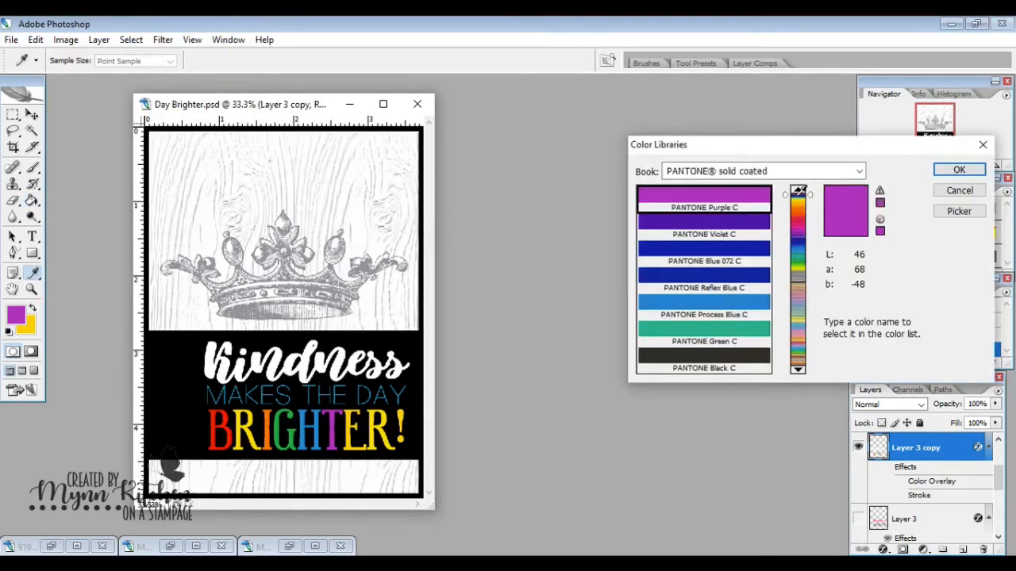
{"action": "left_click", "coordinate": [798, 195]}
{"action": "left_click", "coordinate": [726, 359]}
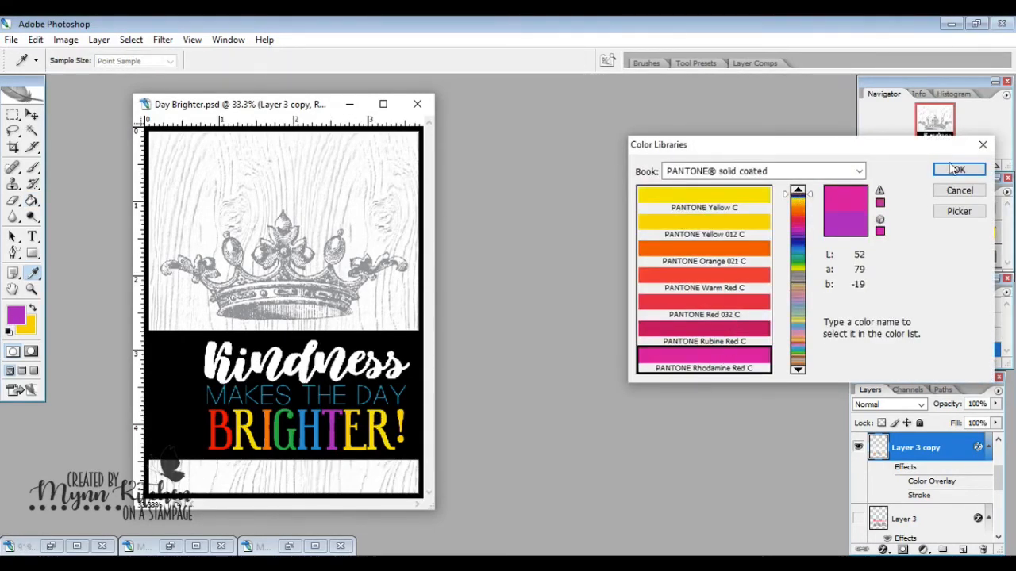
{"action": "left_click", "coordinate": [956, 170]}
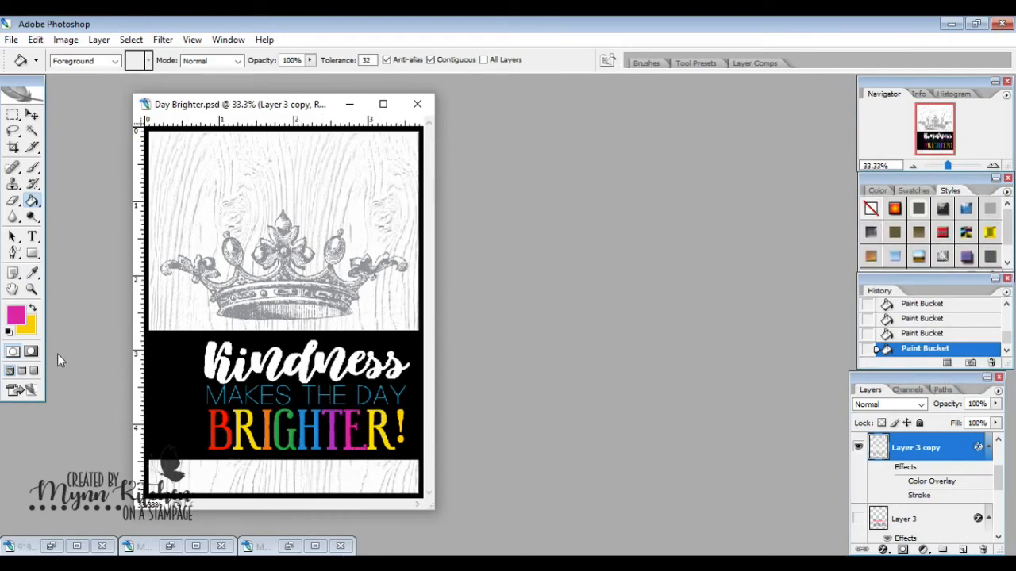
Set the foreground color to PANTONE 806 C and refill the letter E of BRIGHTER.
{"action": "left_click", "coordinate": [16, 316]}
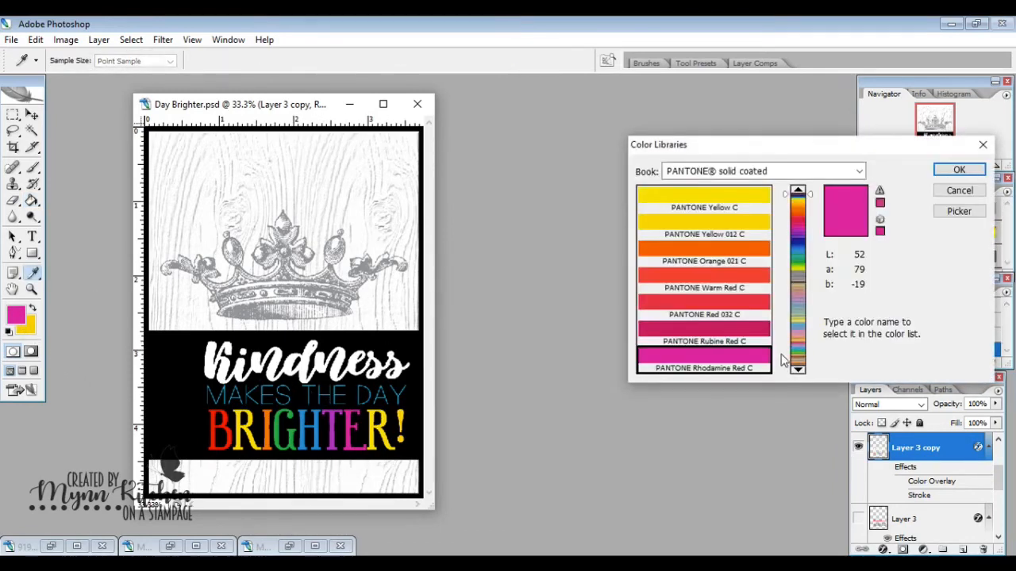
{"action": "left_click_drag", "start_coordinate": [800, 355], "coordinate": [808, 361]}
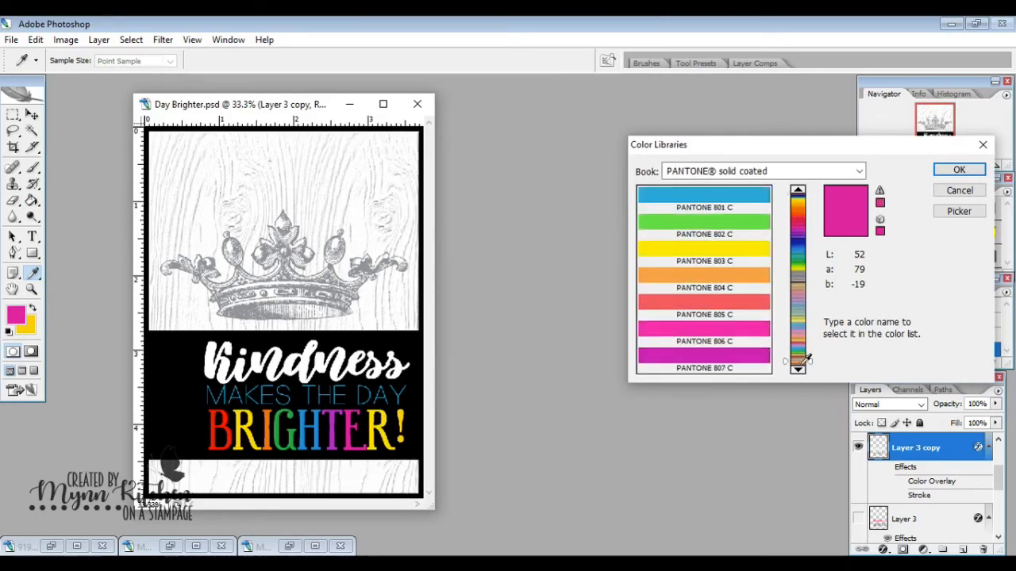
{"action": "left_click", "coordinate": [736, 339]}
{"action": "left_click", "coordinate": [959, 169]}
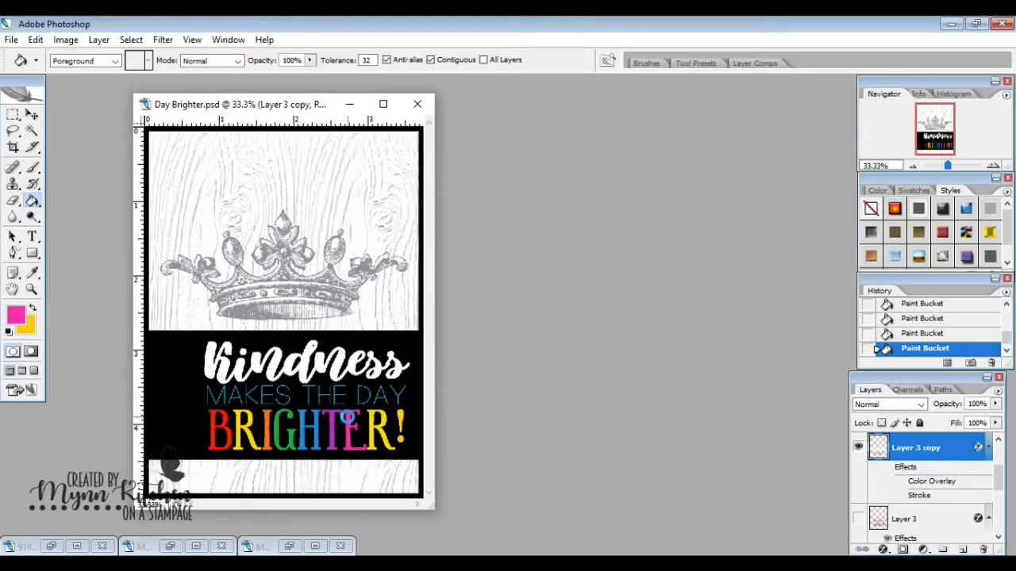
Set the foreground color to PANTONE 812 C and refill the letter E of BRIGHTER with this pink.
{"action": "left_click", "coordinate": [16, 316]}
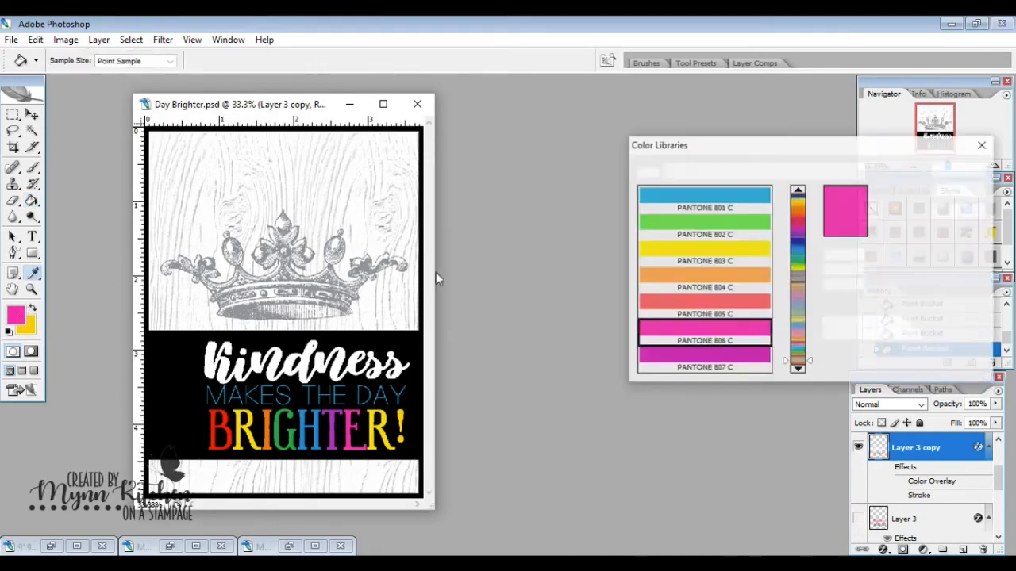
{"action": "left_click", "coordinate": [798, 370]}
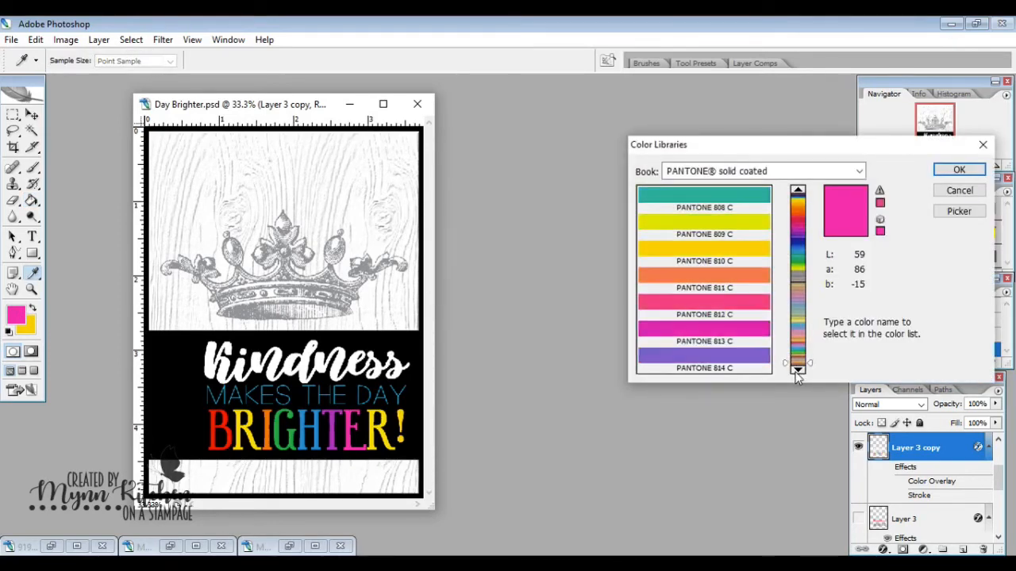
{"action": "left_click", "coordinate": [704, 305]}
{"action": "left_click", "coordinate": [949, 171]}
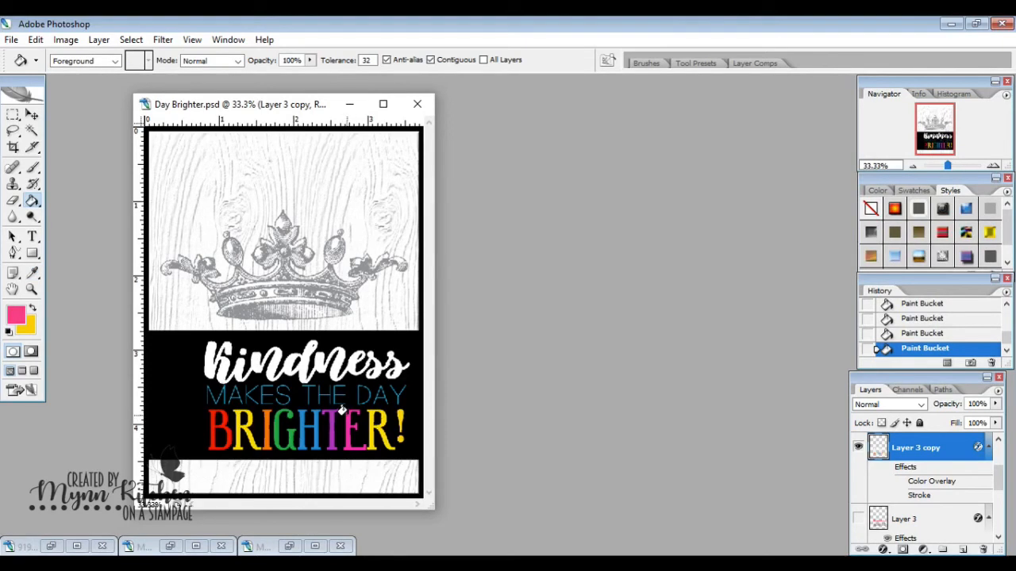
Set the foreground color to pure red (ff0000) and fill the last letter R of BRIGHTER with it.
{"action": "left_click", "coordinate": [16, 316]}
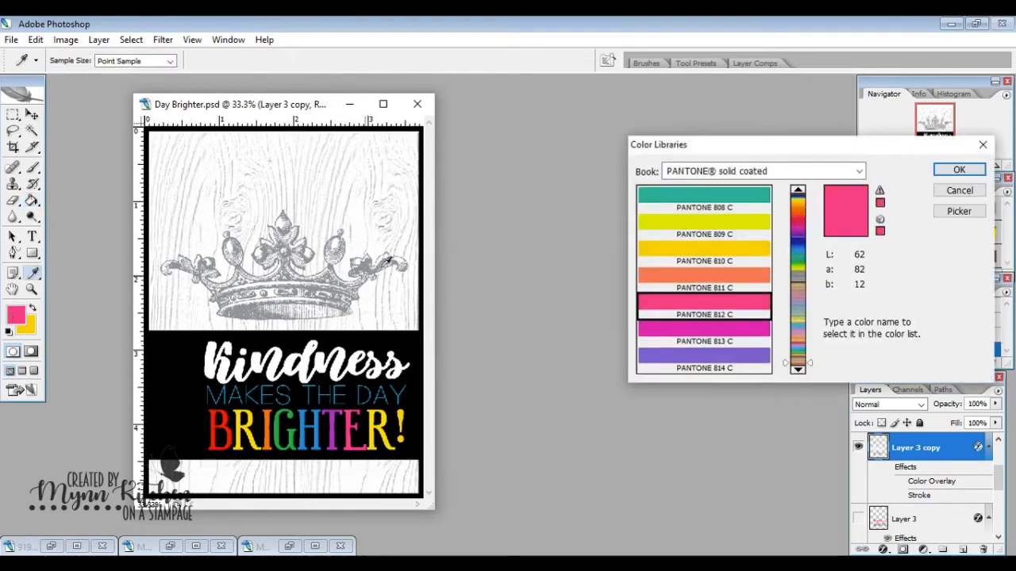
{"action": "left_click", "coordinate": [958, 213]}
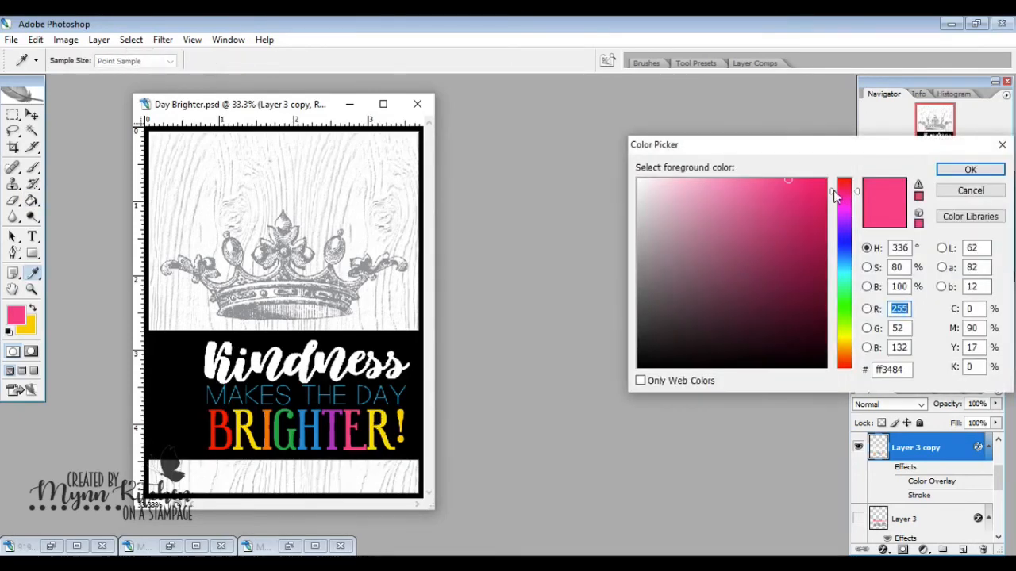
{"action": "left_click_drag", "start_coordinate": [842, 182], "coordinate": [840, 166]}
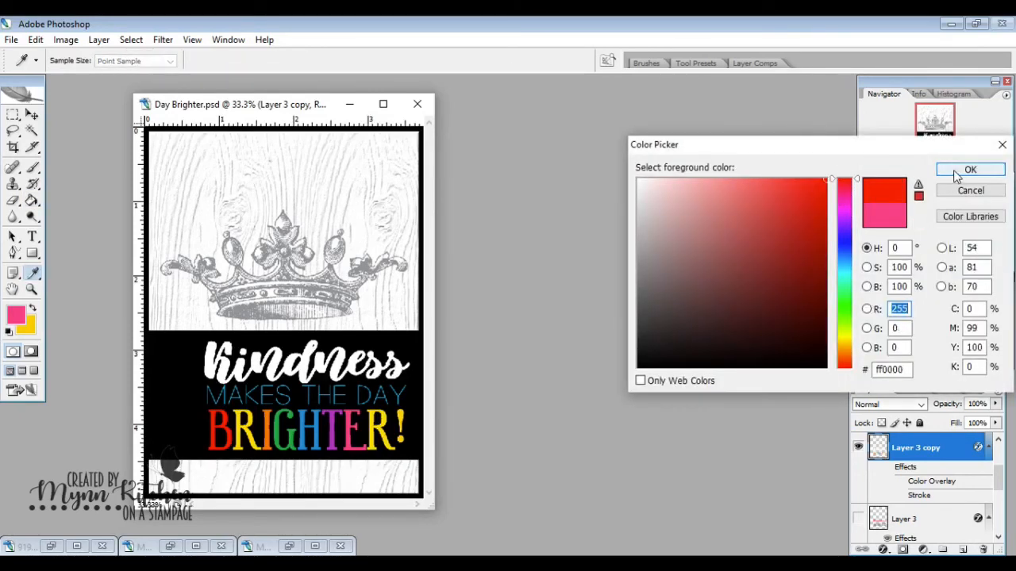
{"action": "left_click", "coordinate": [970, 170]}
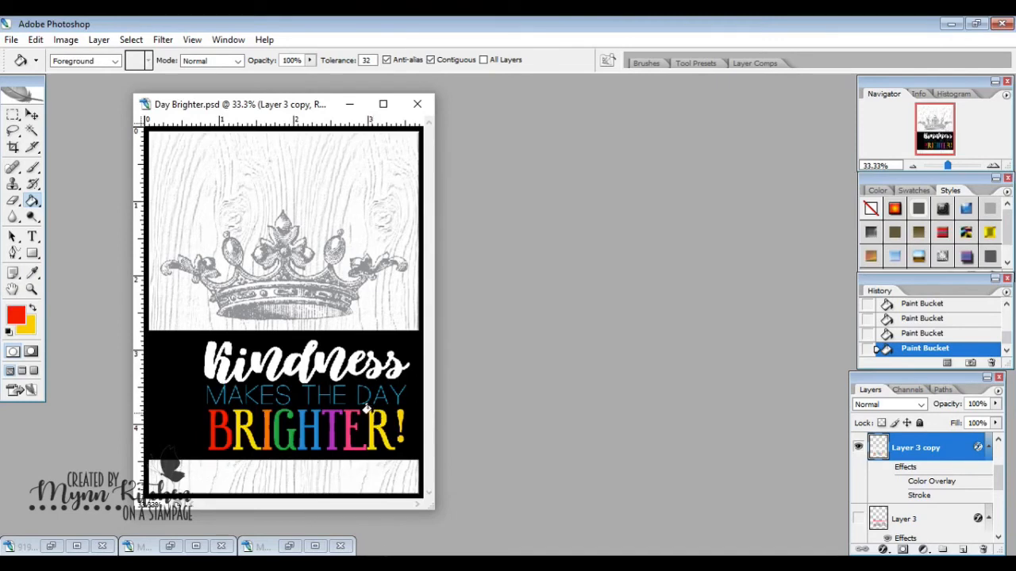
{"action": "left_click", "coordinate": [32, 115]}
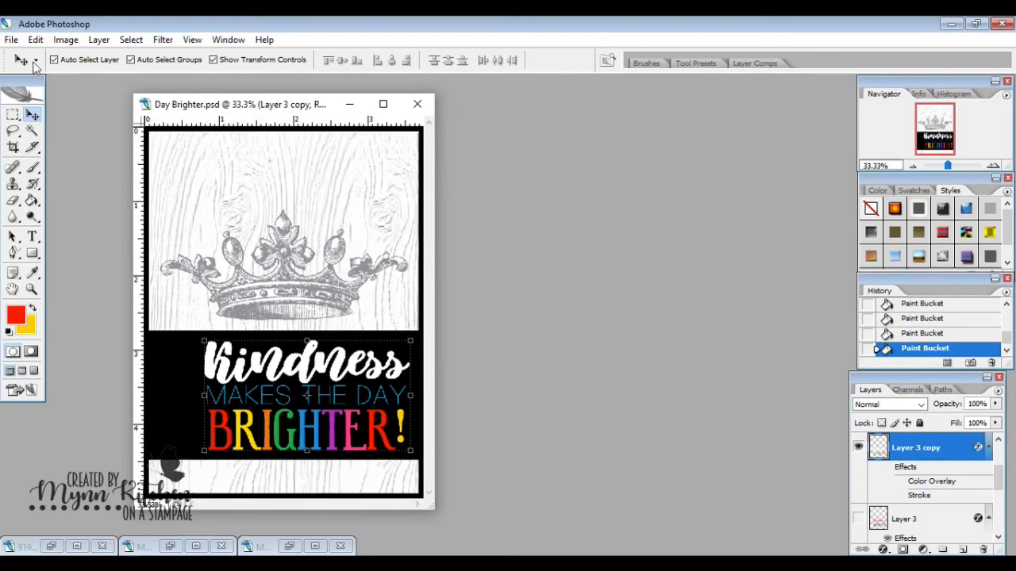
Bring up the minimized Pay it Forward video hop banner image for viewing.
{"action": "left_click", "coordinate": [11, 40]}
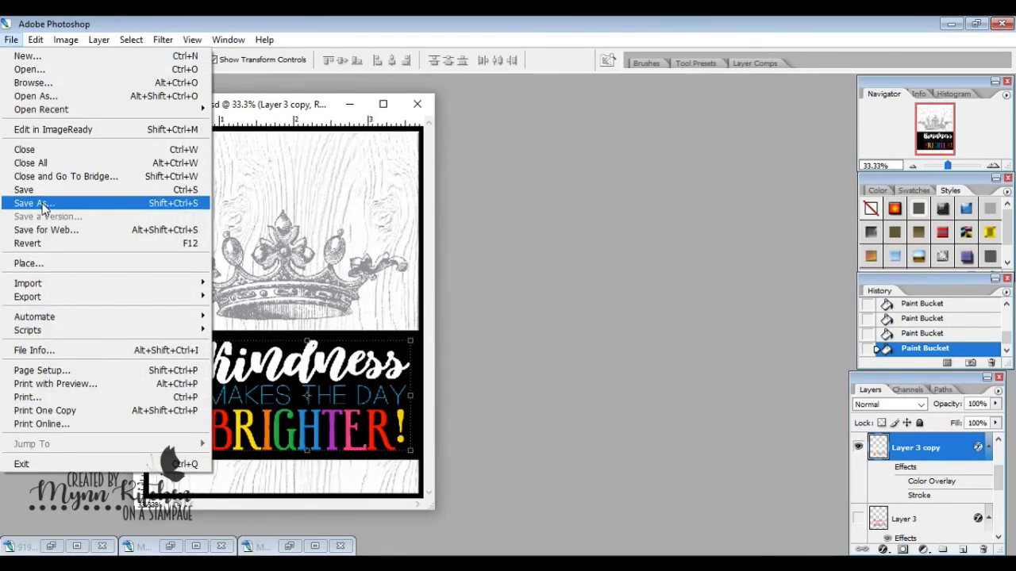
{"action": "left_click", "coordinate": [528, 230]}
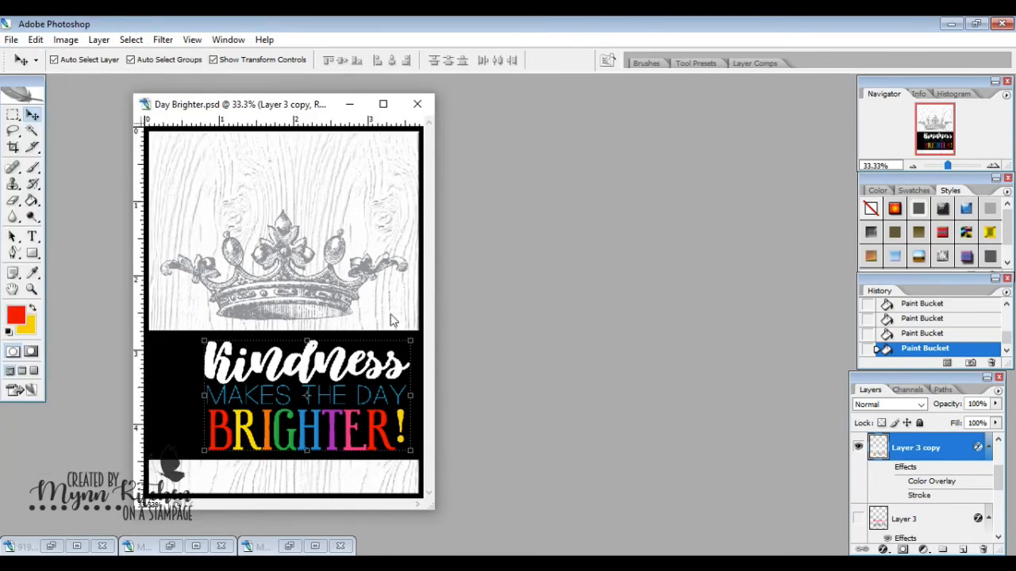
{"action": "left_click", "coordinate": [49, 548]}
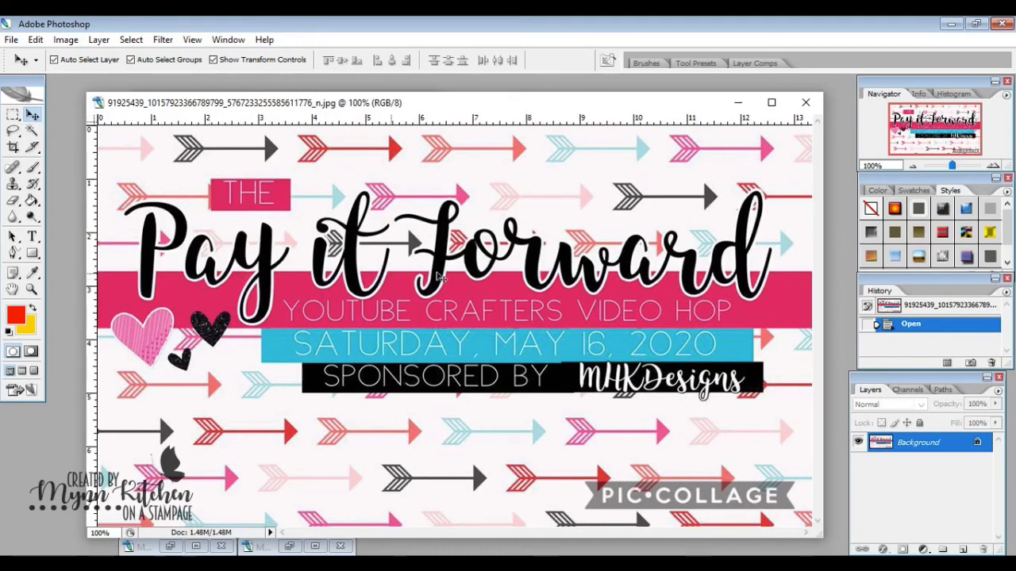